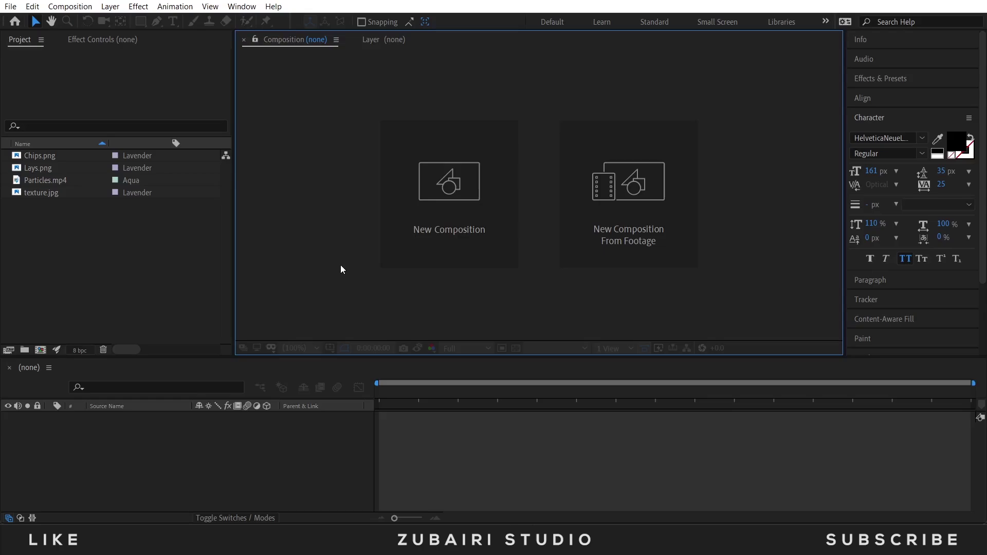
Create a 1080×1400, 30 fps, 20-second composition named Render
left_click(439, 217)
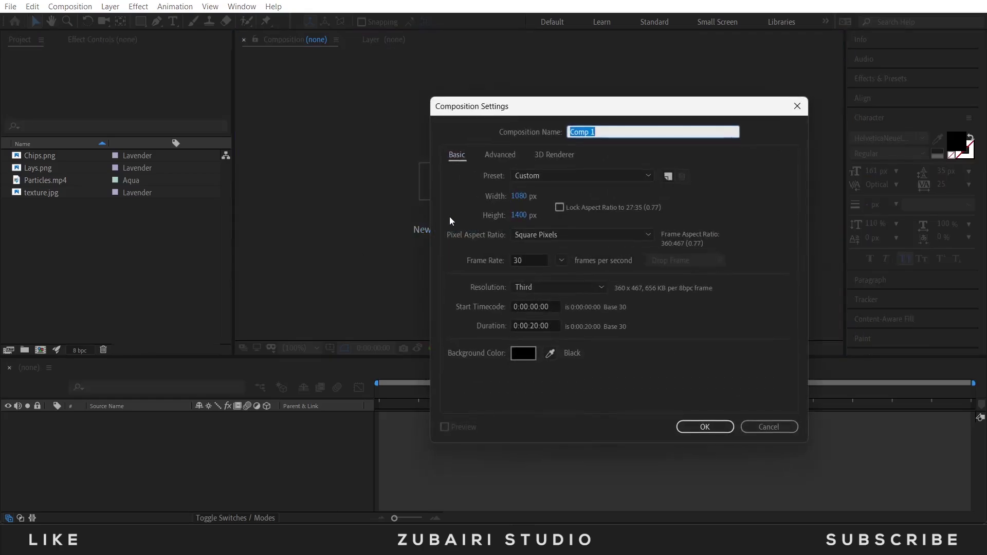
type("Render")
left_click(705, 426)
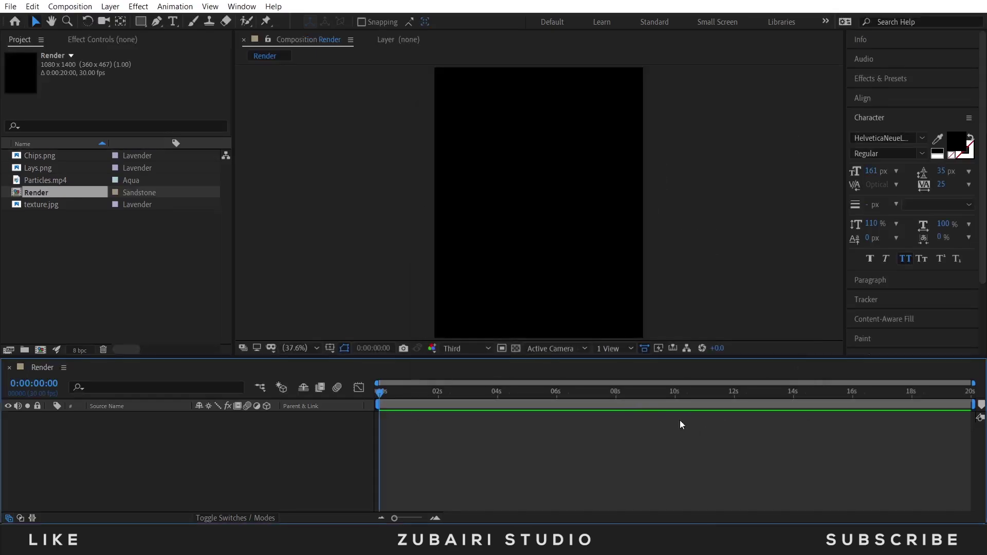
Add a white 1080×1400 solid layer named Radio to the Render comp
right_click(151, 437)
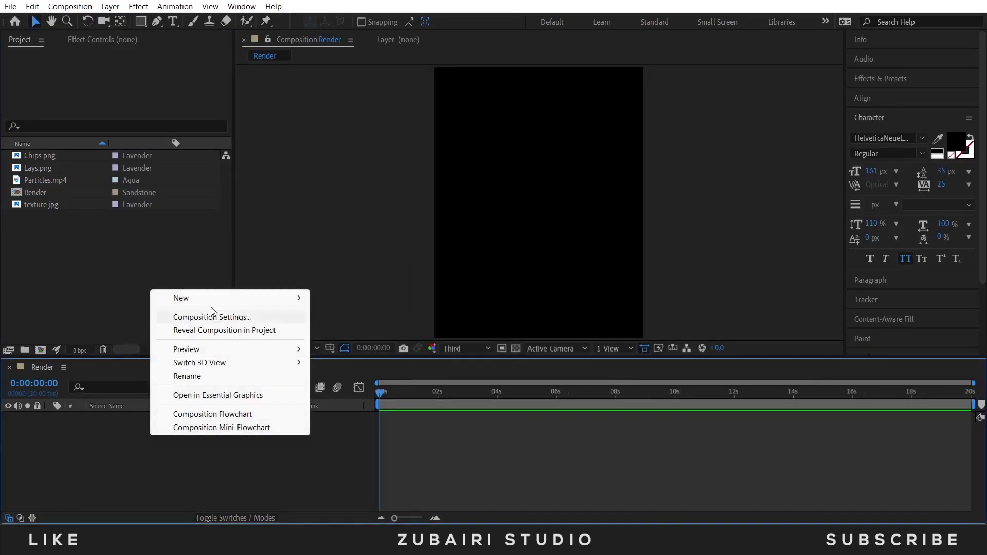
mouse_move(215, 302)
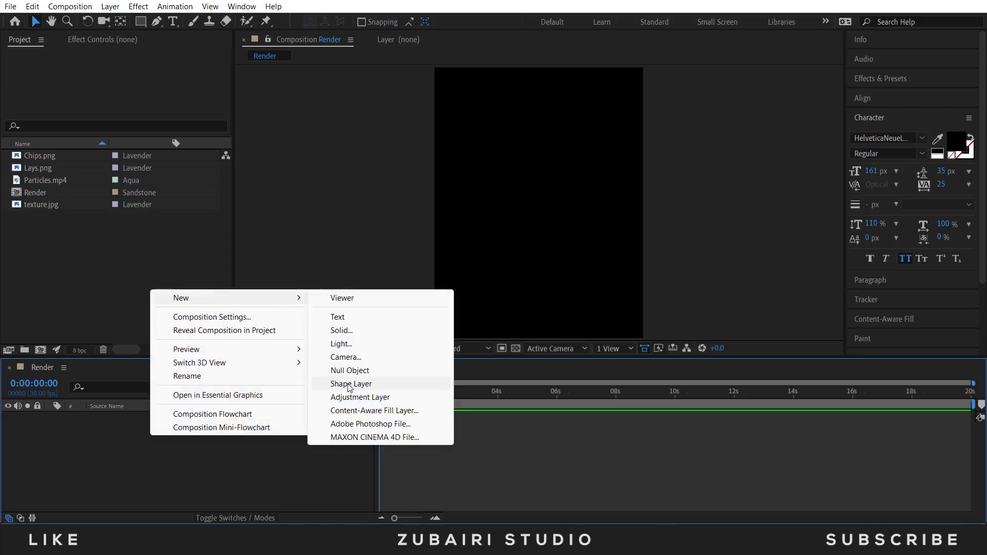
left_click(346, 331)
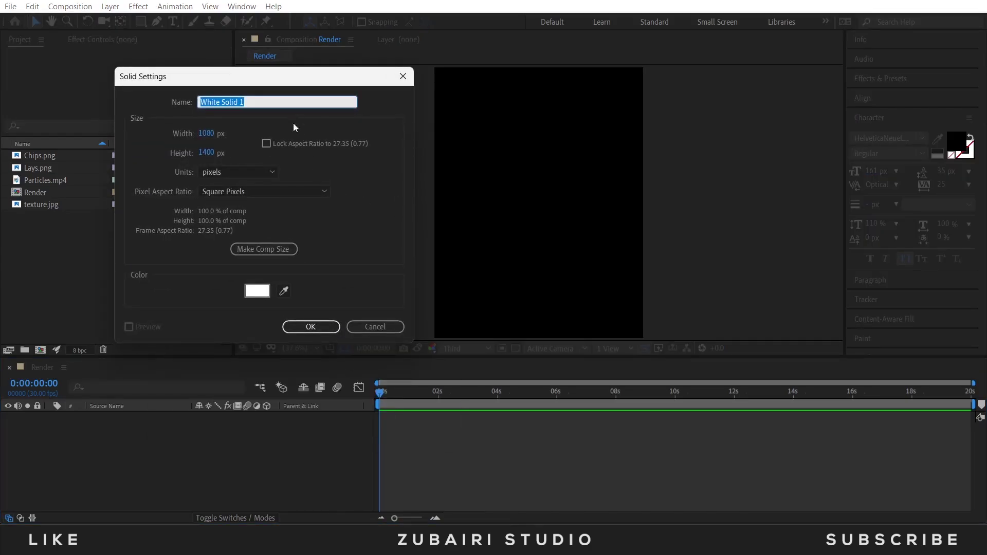
left_click(297, 329)
type("Ra")
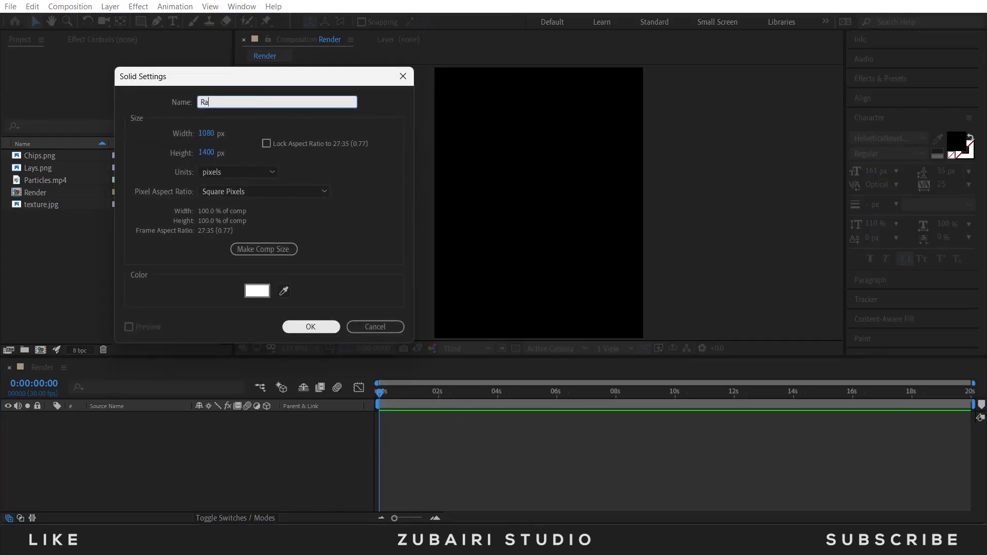
type("dio")
left_click(296, 329)
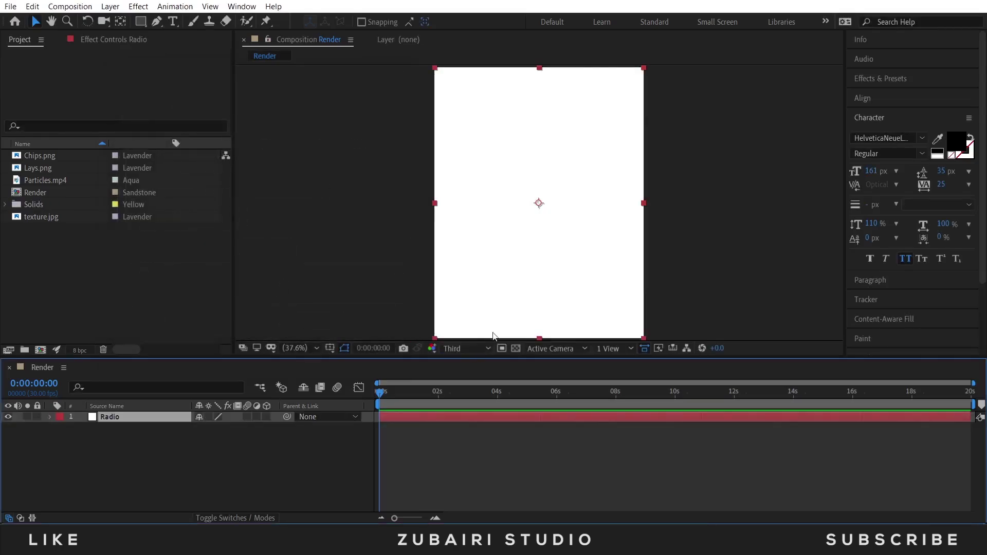
Search Effects & Presets for 'radio' and apply Radio Waves to the Radio layer
left_click(893, 78)
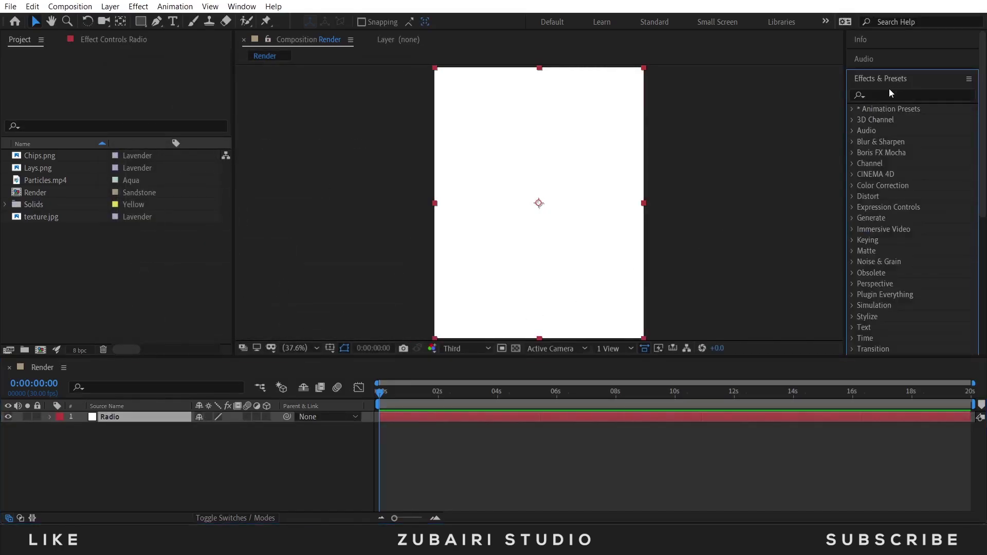
left_click(889, 94)
type("radio")
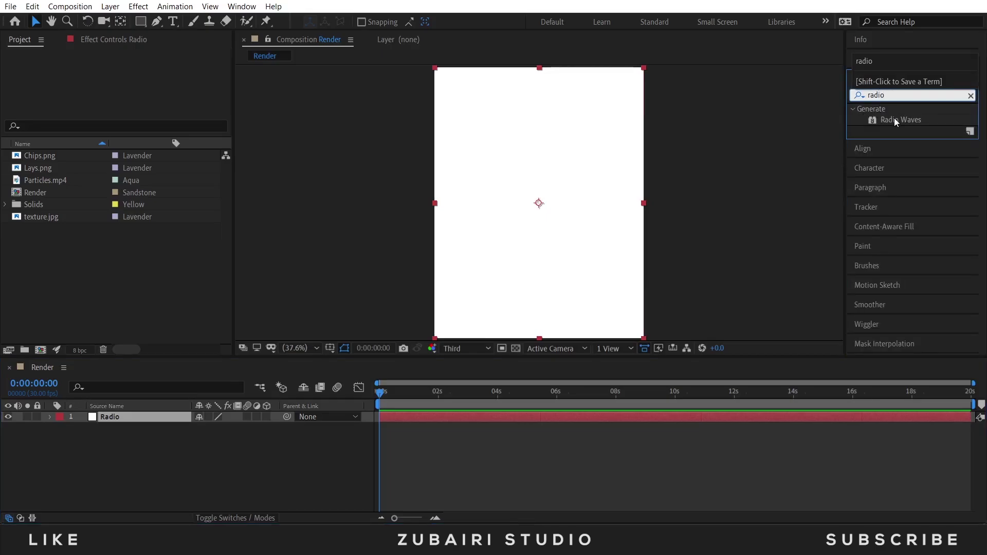
left_click_drag(894, 118, 505, 153)
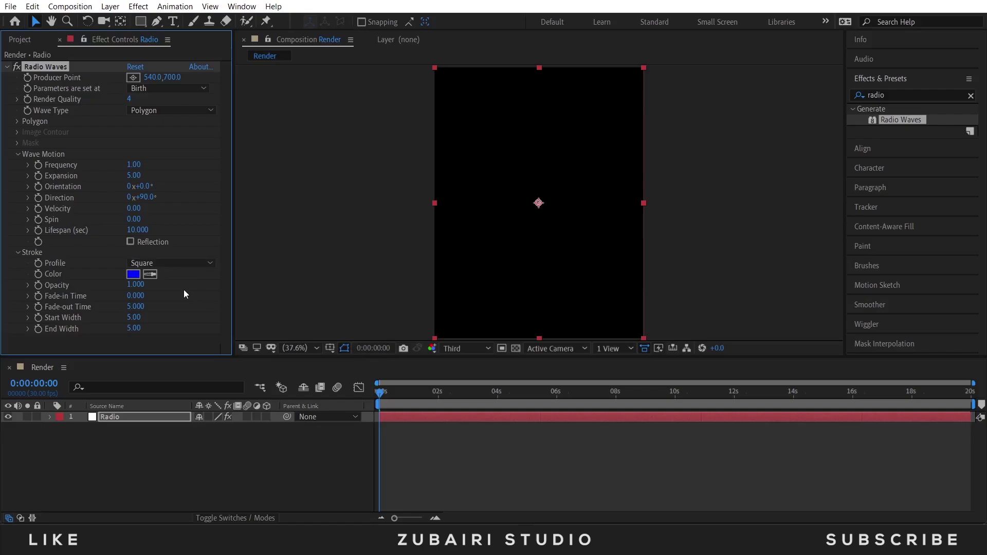
Set Radio Waves Render Quality to 10, Start Width to 80 and End Width to 10
left_click(131, 100)
type("10")
key("Return")
type("80")
key("Return")
left_click(133, 326)
type("10")
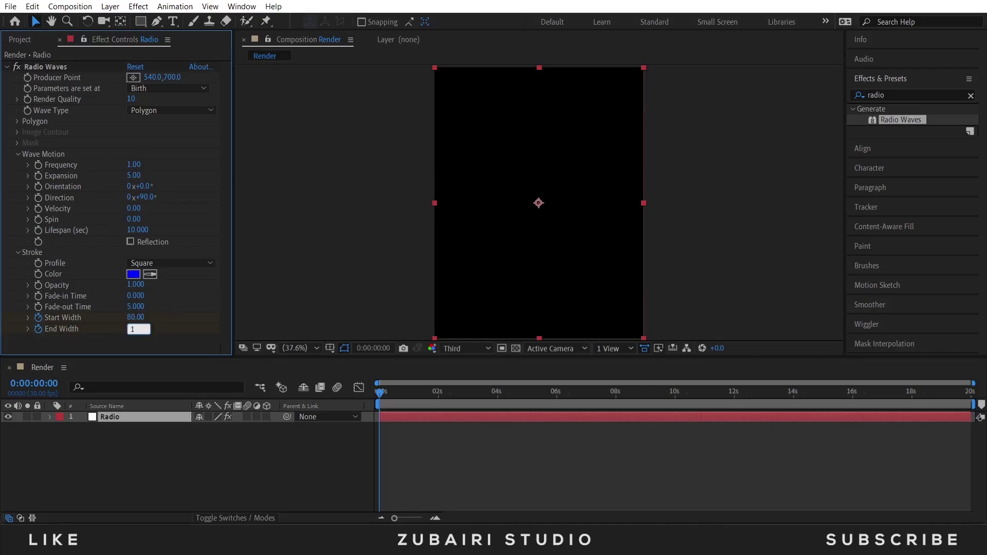
key("Return")
Preview the rings near the end and raise Start and End Width to 100
left_click_drag(487, 400, 970, 404)
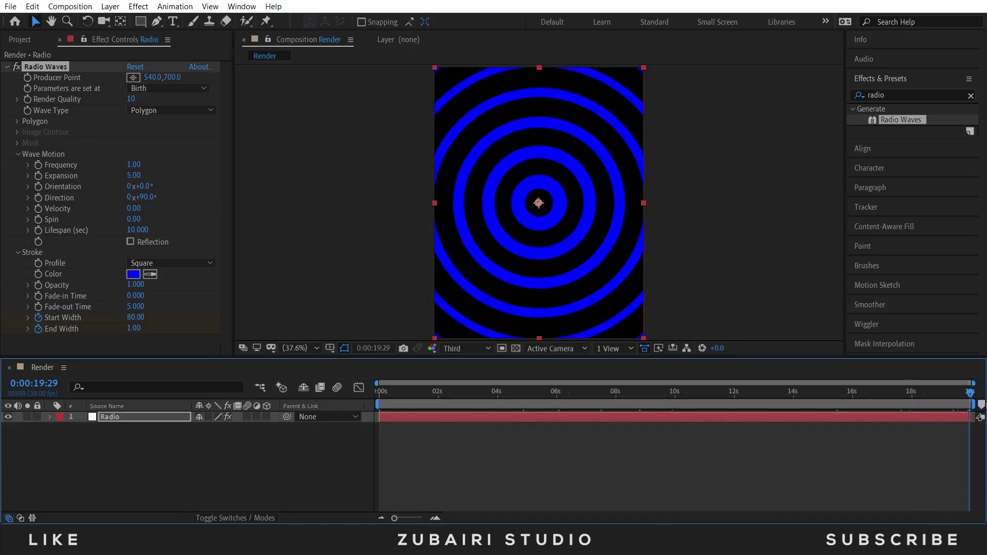
left_click(142, 317)
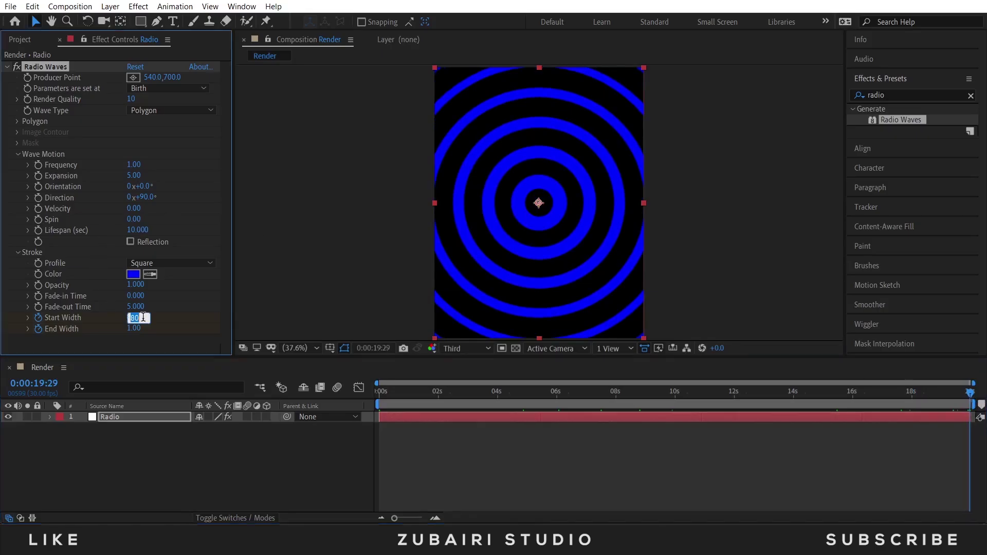
type("100")
key("Return")
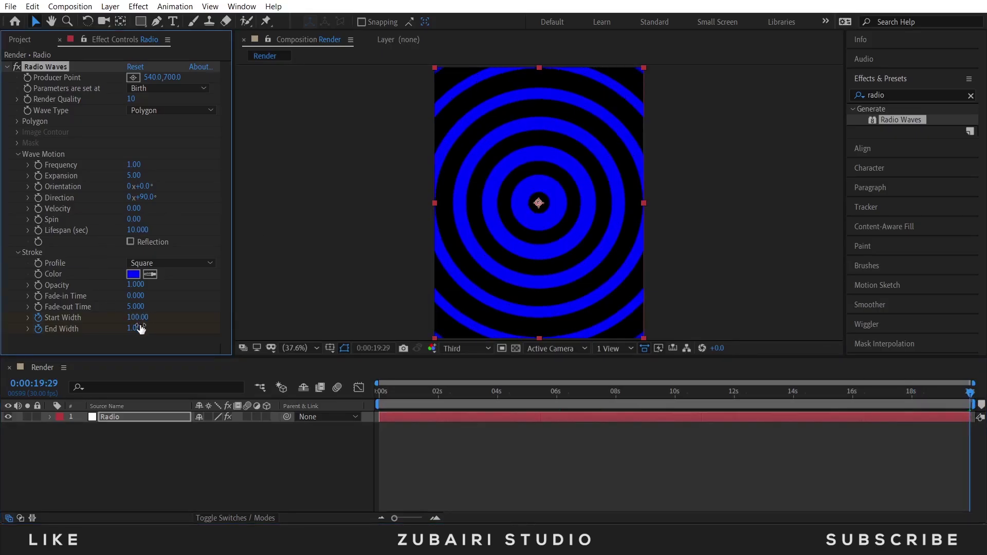
left_click(139, 327)
type("100")
key("Return")
Change the Radio Waves stroke color from blue to orange (around FF8300)
left_click(133, 274)
left_click_drag(198, 258, 205, 274)
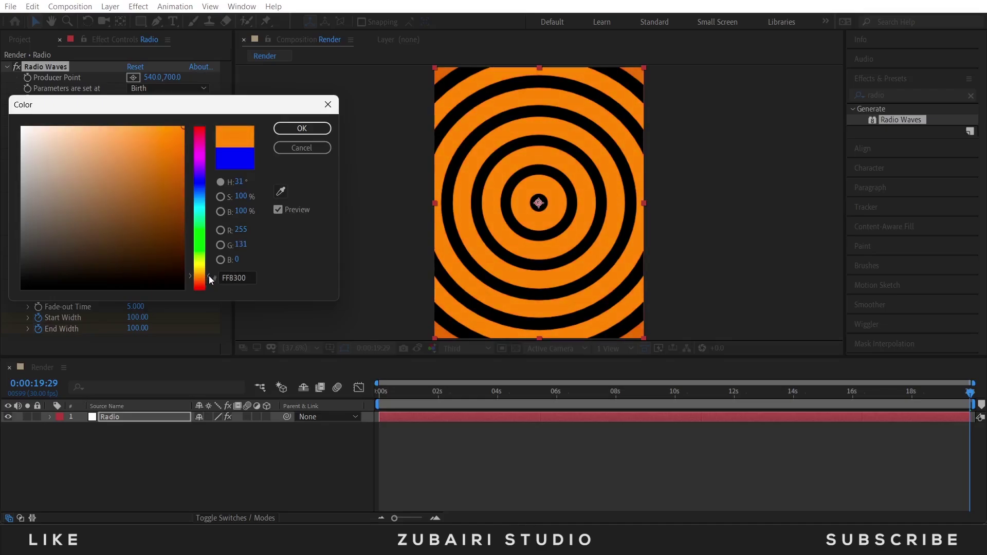
left_click(290, 132)
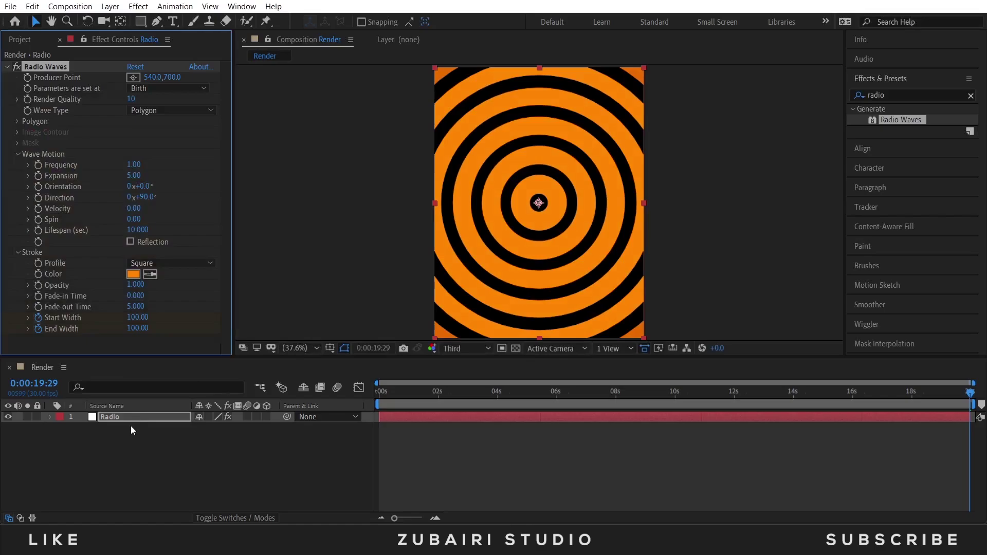
Create a pale cream-yellow solid layer, Pale Yellow Solid 1
right_click(151, 448)
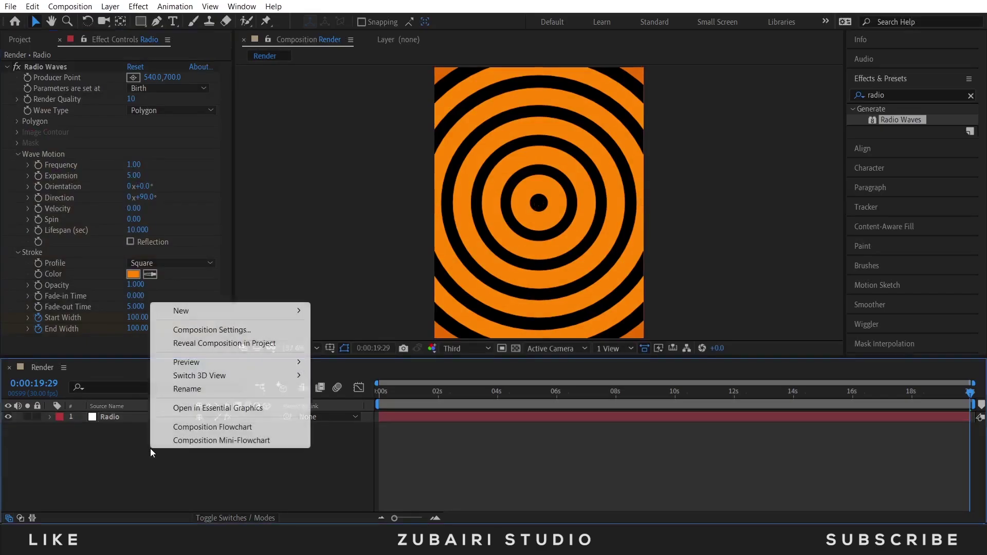
mouse_move(288, 311)
left_click(363, 344)
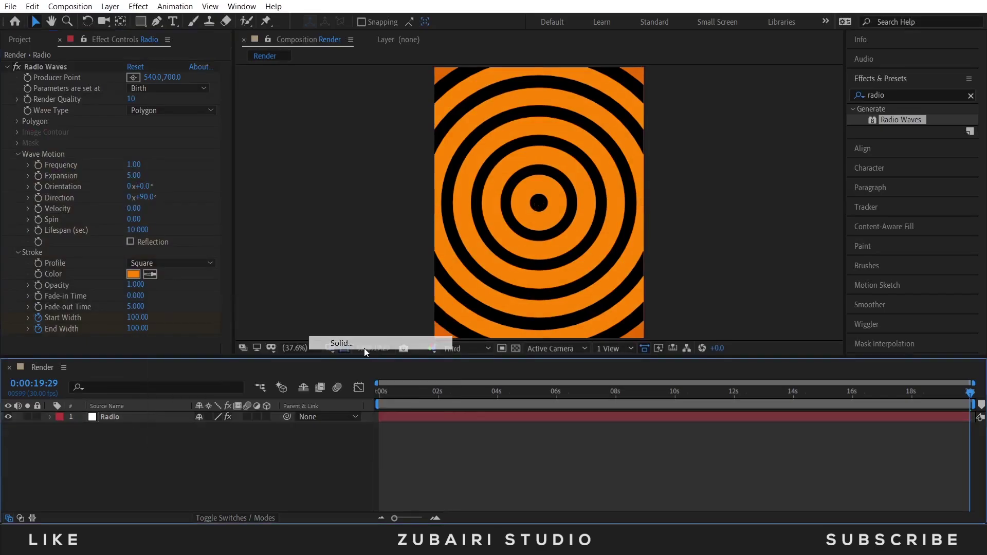
left_click(262, 291)
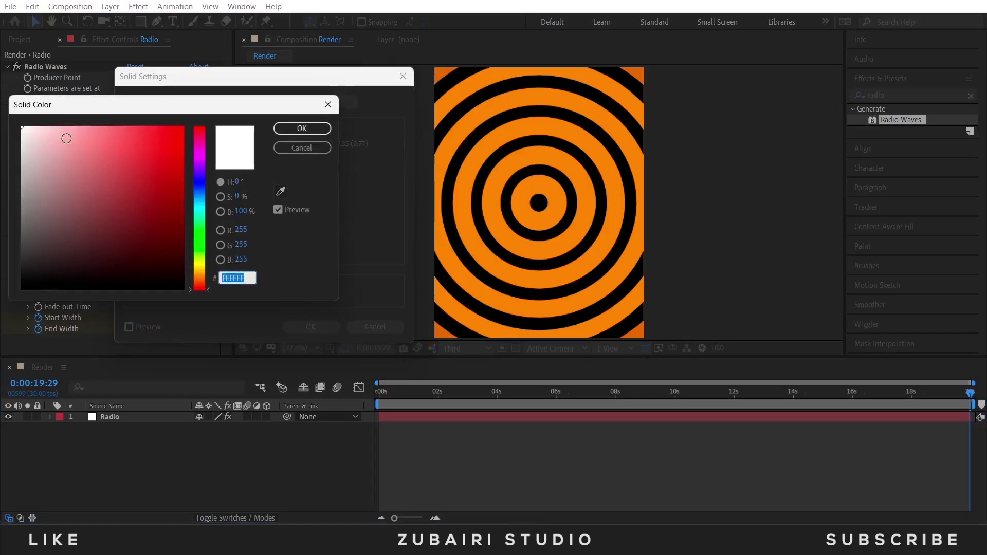
left_click_drag(201, 281, 205, 265)
left_click_drag(35, 135, 42, 135)
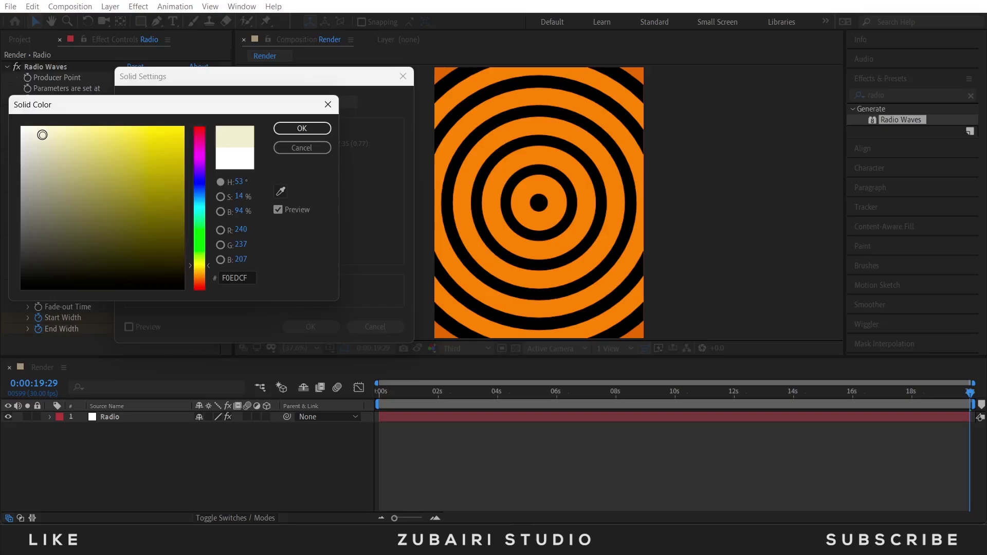
left_click(297, 123)
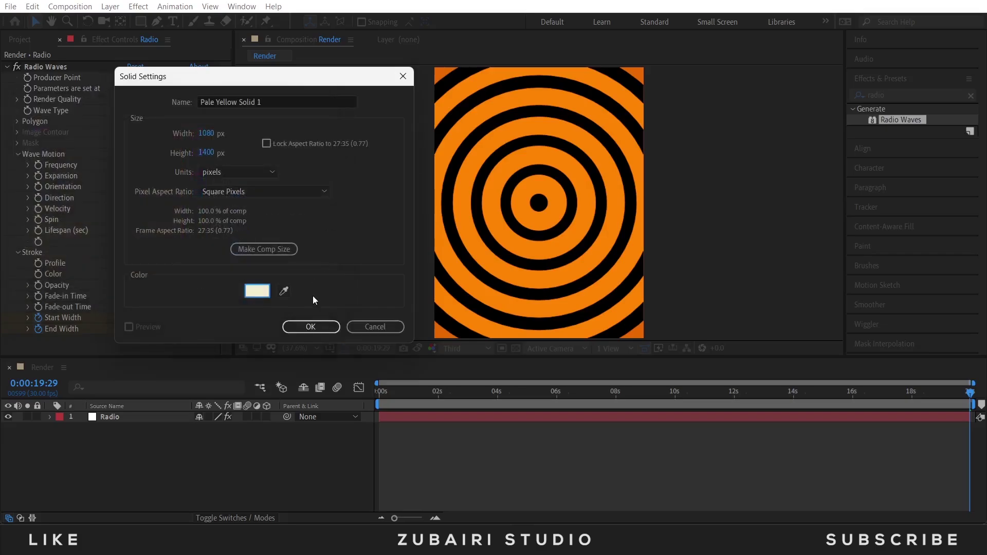
left_click(310, 327)
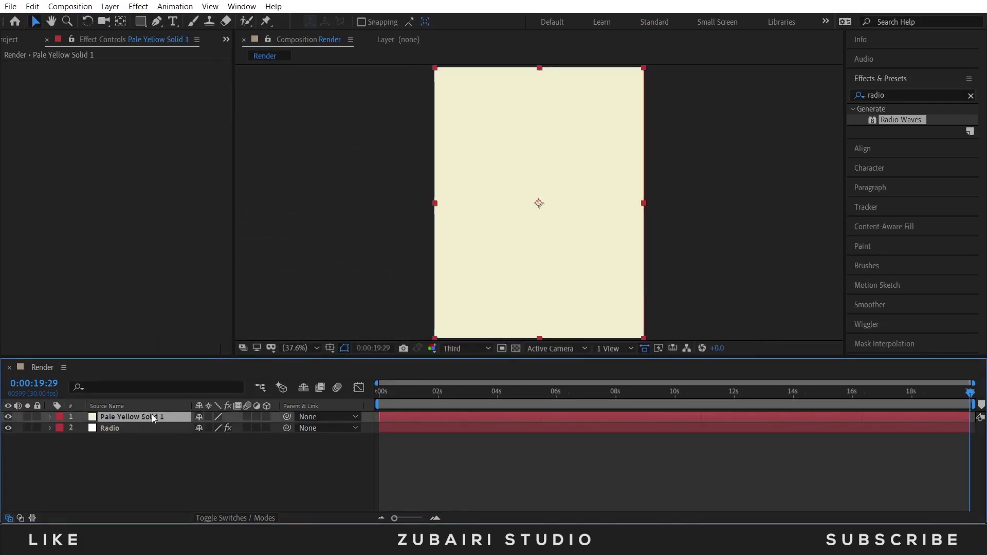
Move Pale Yellow Solid 1 beneath Radio and show the Project panel files
left_click_drag(152, 417, 154, 446)
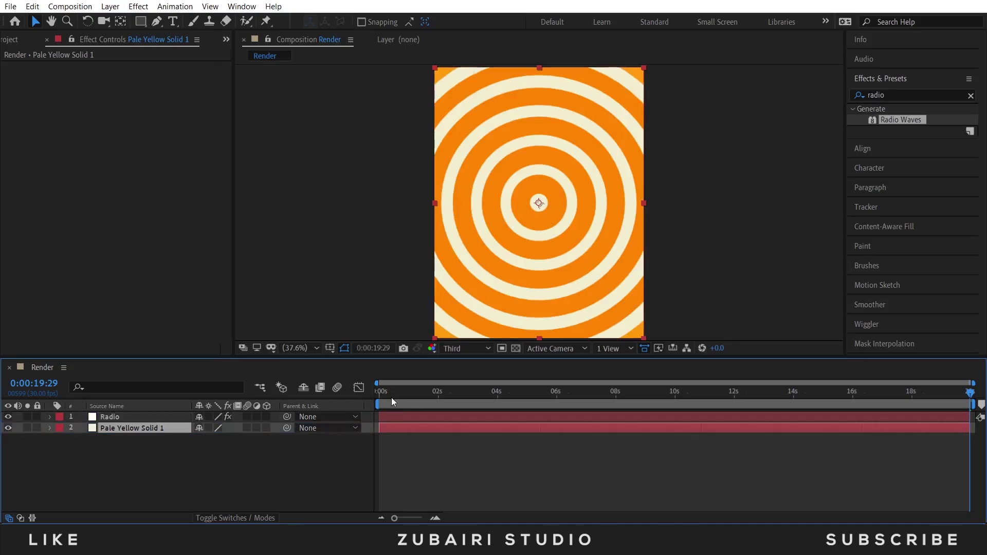
left_click(11, 41)
left_click(116, 446)
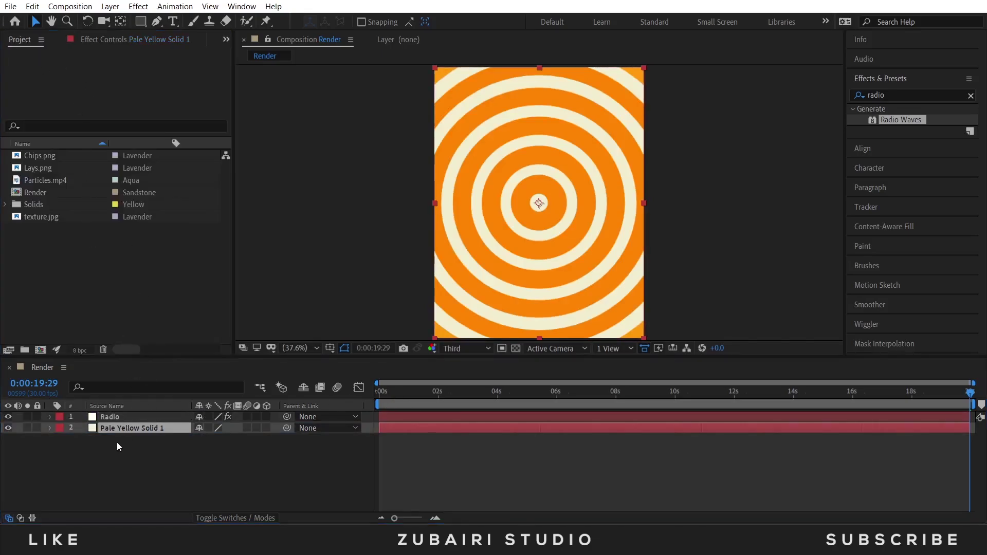
Add texture.jpg as the top layer and fit it to the composition frame
left_click_drag(36, 218, 130, 419)
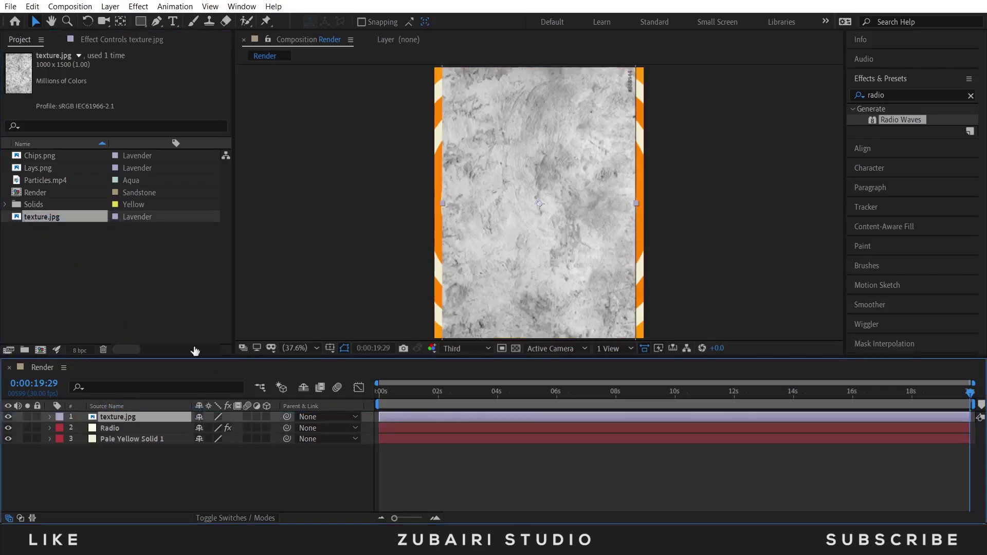
key("comma")
right_click(138, 417)
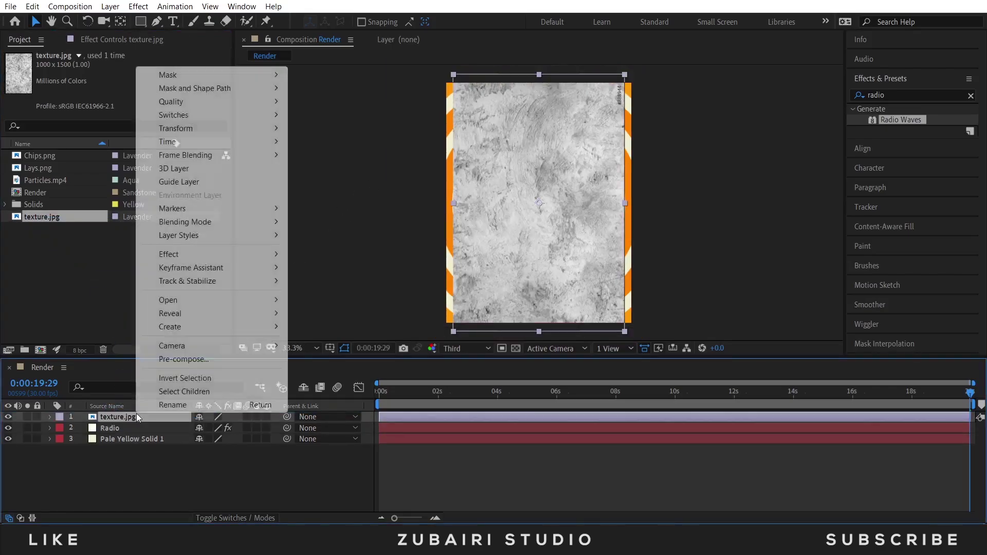
mouse_move(200, 130)
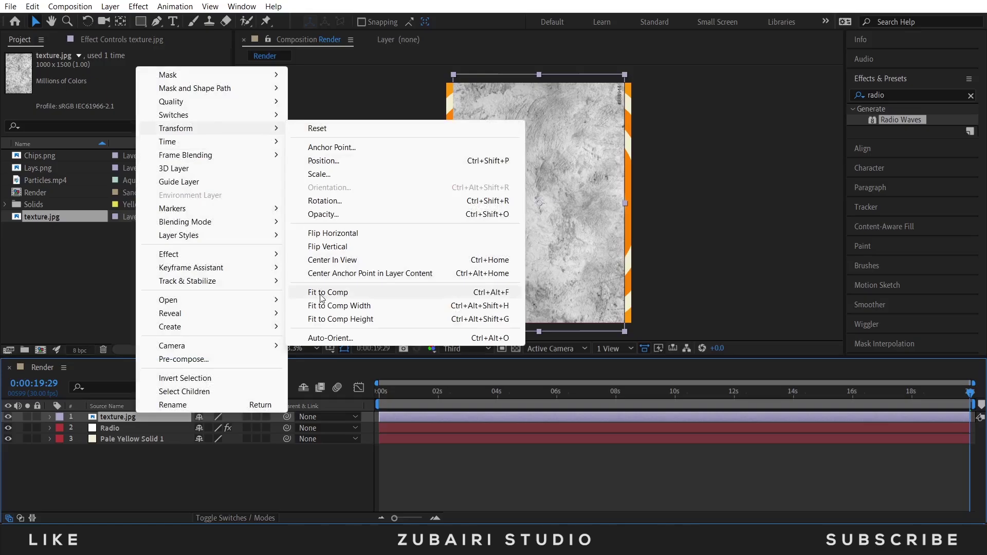
left_click(320, 292)
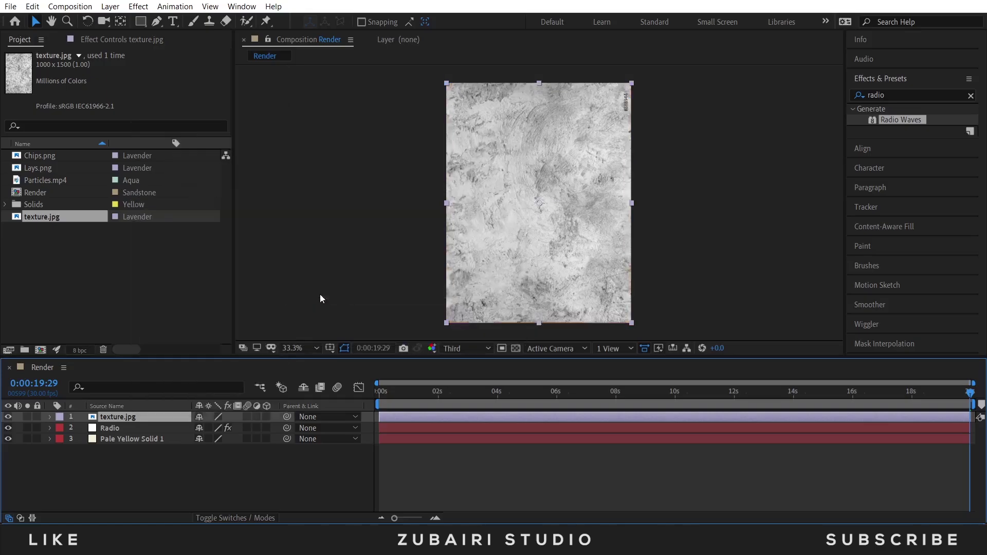
Set texture.jpg's blending mode to Soft Light and fit the comp in the viewer
right_click(135, 418)
mouse_move(196, 229)
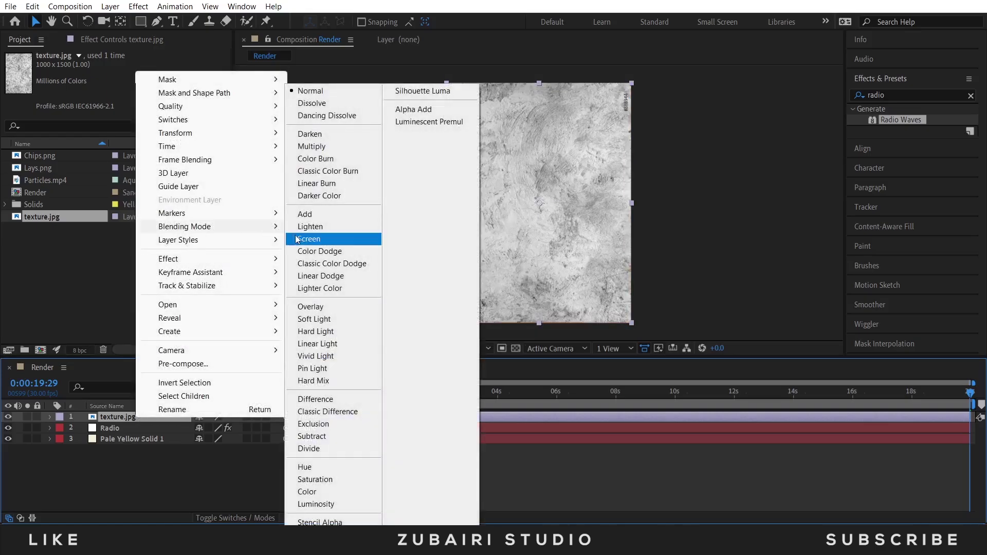
left_click(334, 315)
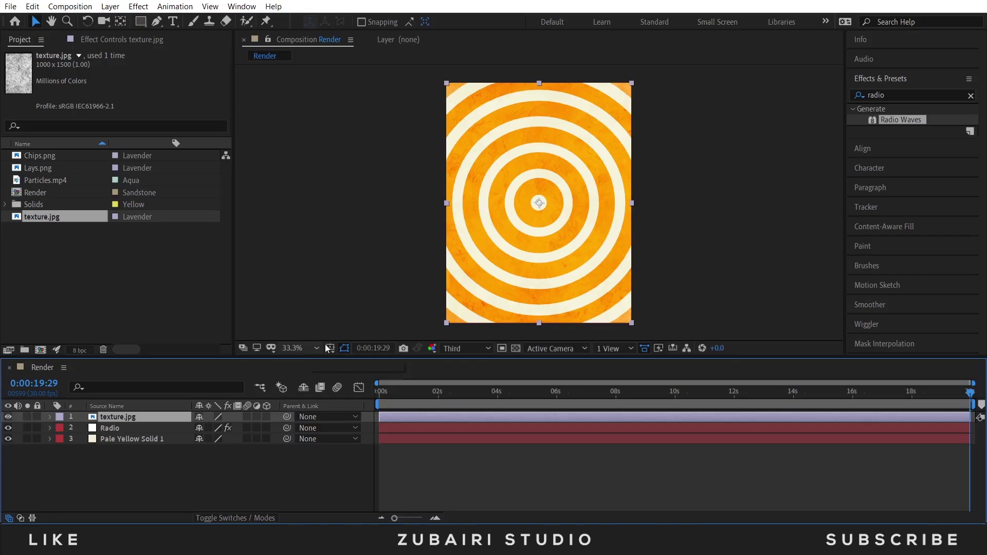
key("slash")
left_click_drag(451, 190, 553, 237)
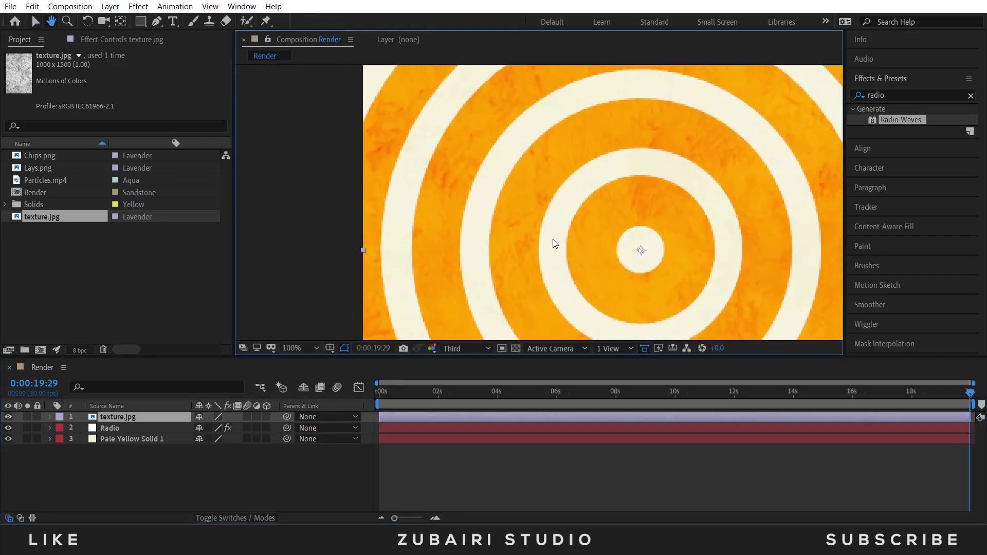
left_click(294, 348)
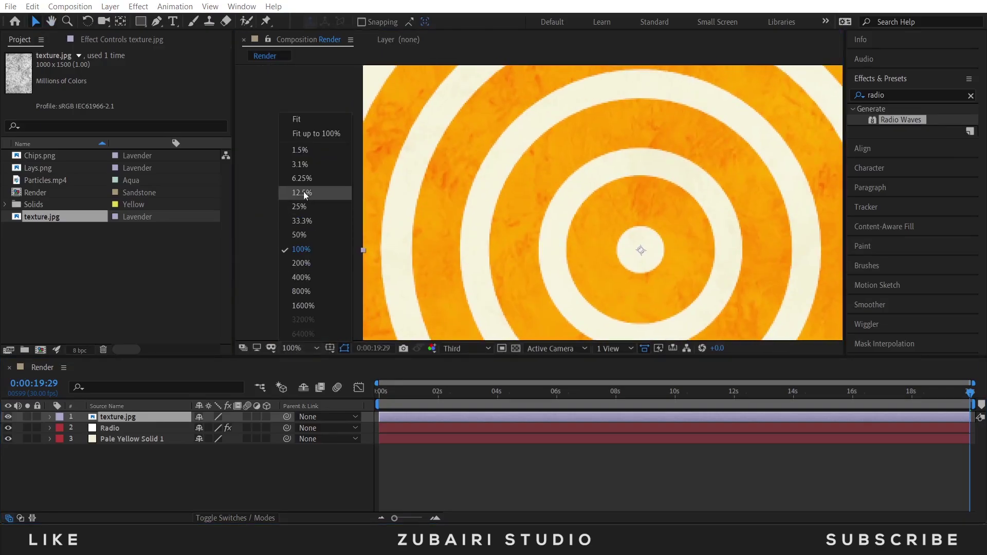
left_click(310, 133)
Add Lays.png above all layers and select the three background layers
left_click(177, 273)
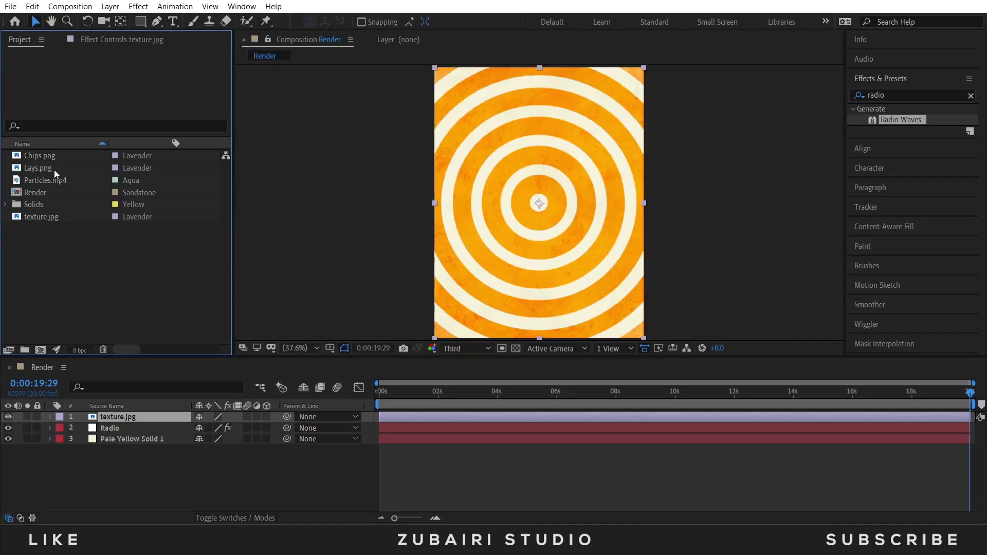
left_click_drag(43, 165, 138, 415)
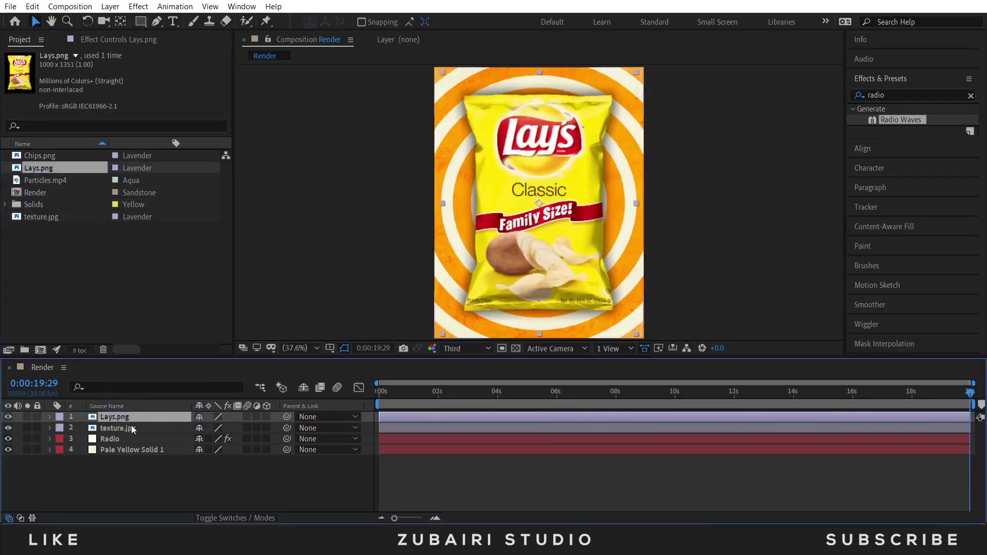
left_click(134, 453)
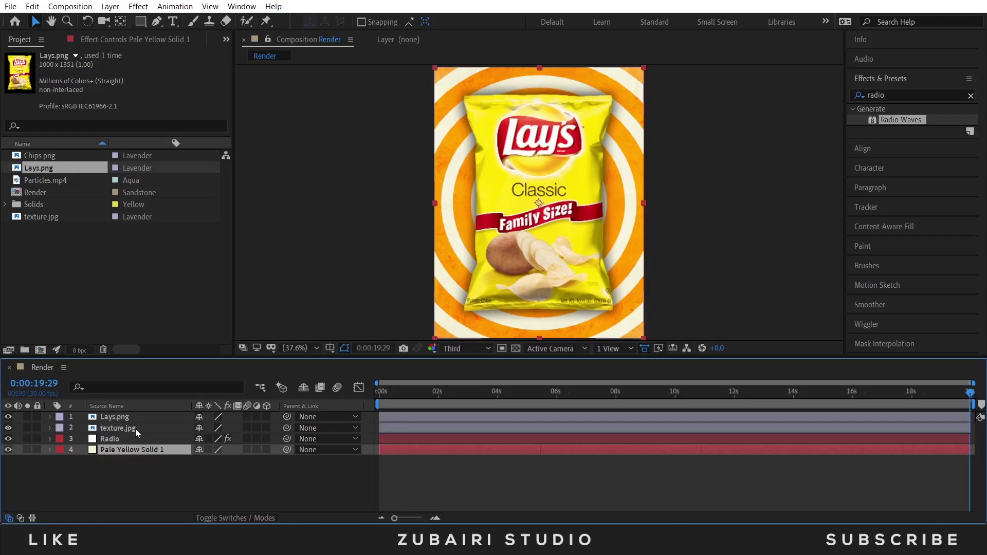
left_click(134, 429, "shift")
right_click(135, 428)
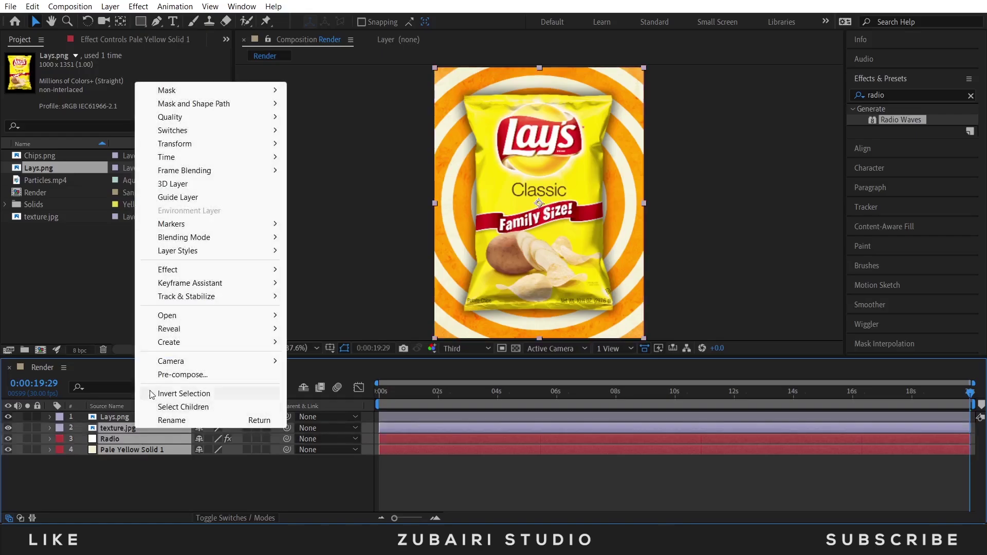
Pre-compose the three background layers into a comp named Radio wave
left_click(161, 374)
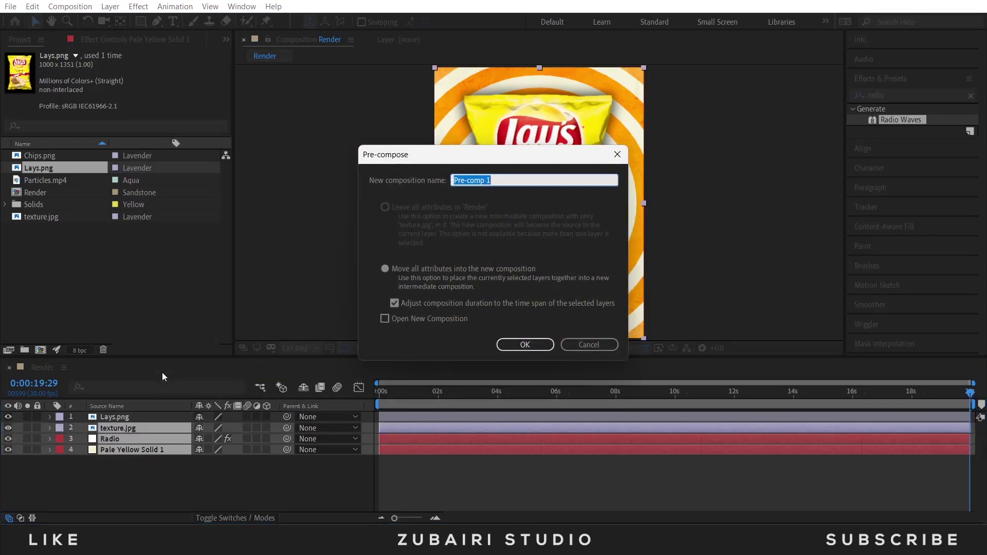
type("Radio wave")
key("Return")
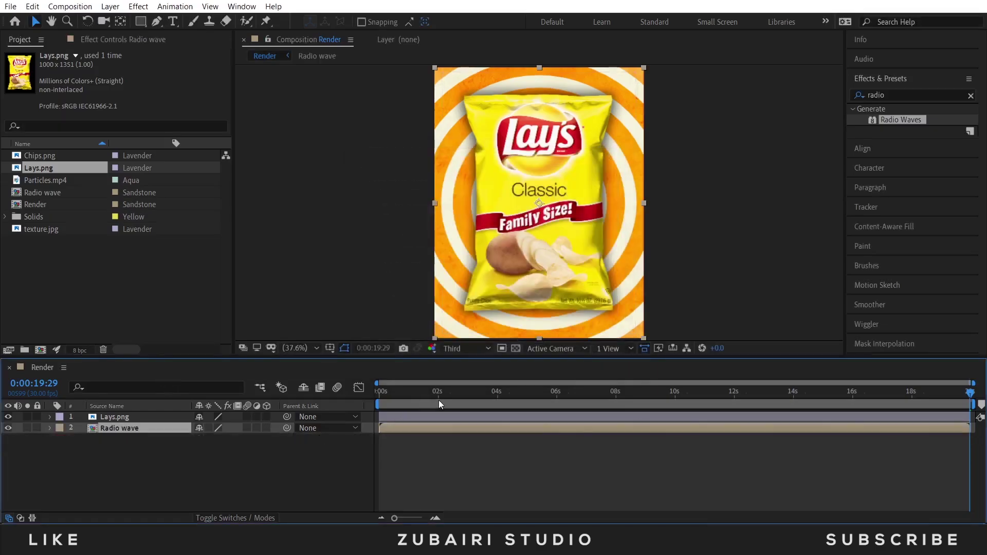
Open the Radio wave pre-comp, scrub to check the expanding rings, and return to Render
left_click_drag(439, 399, 408, 399)
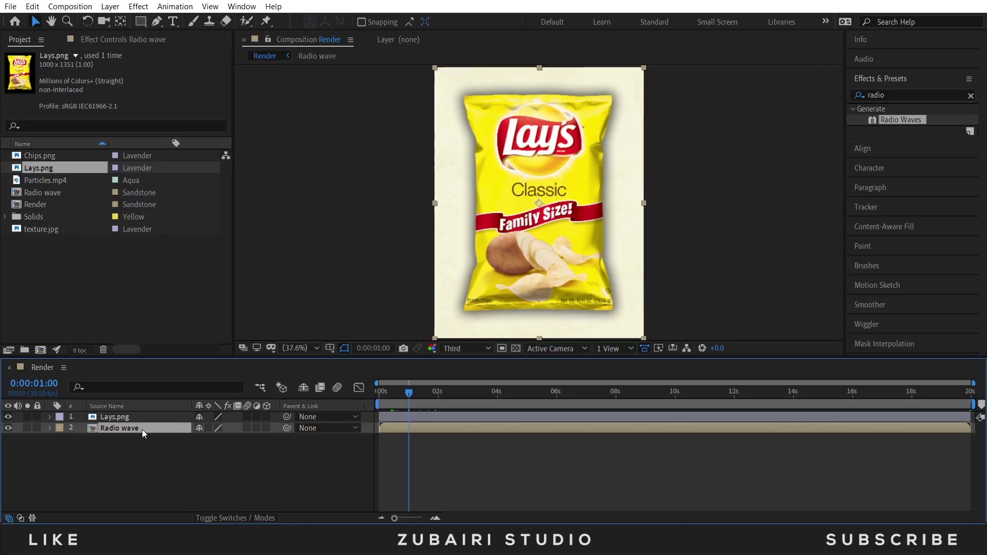
double_click(142, 430)
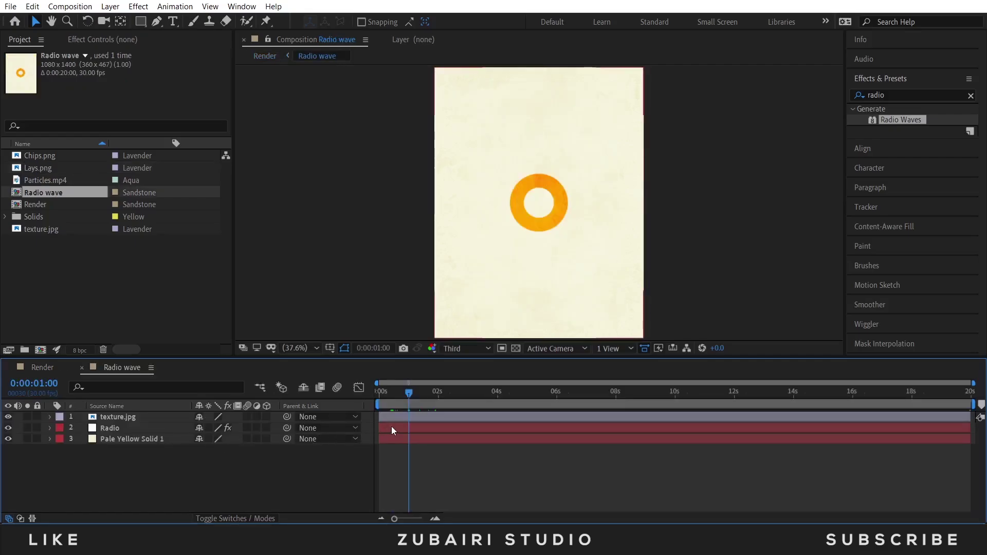
left_click(418, 428)
left_click_drag(414, 394, 363, 428)
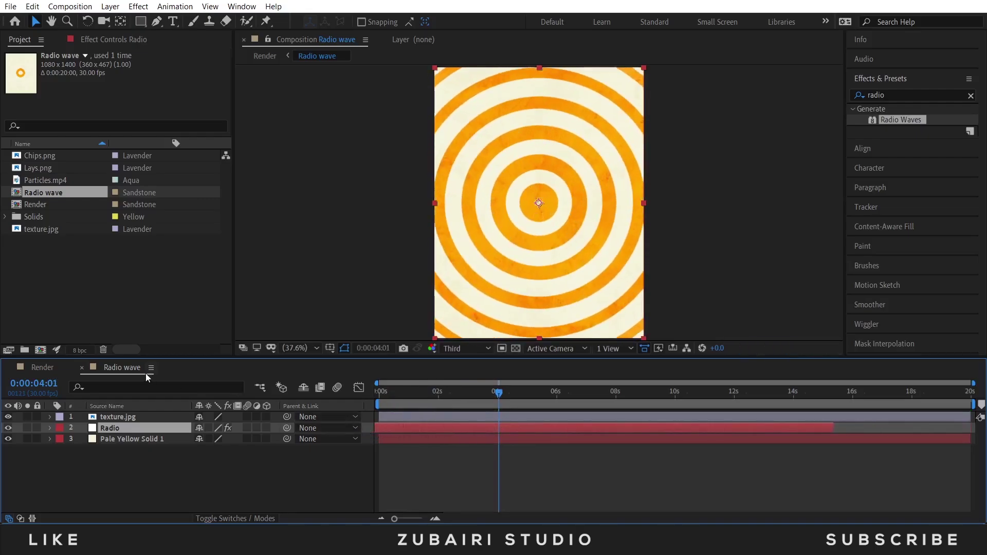
left_click_drag(436, 398, 380, 403)
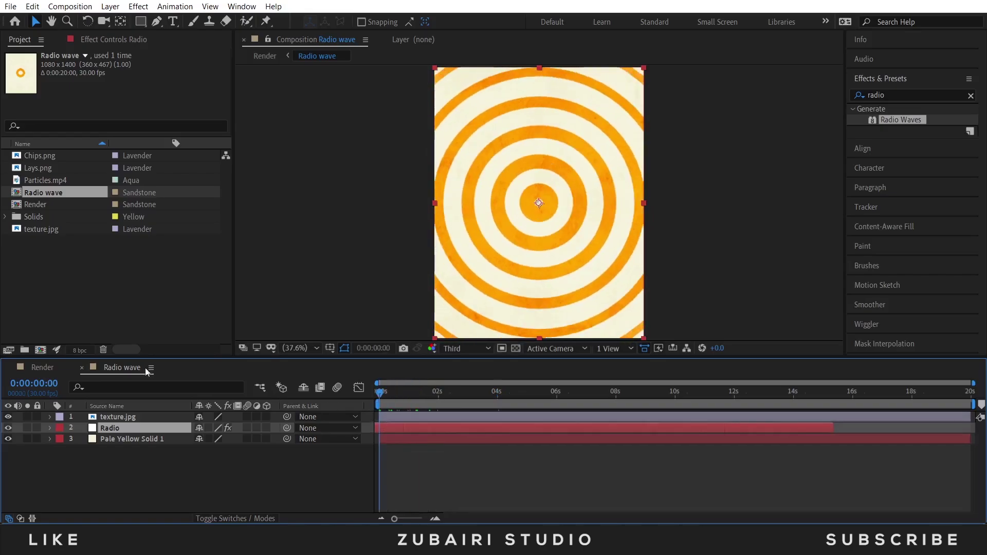
left_click(81, 367)
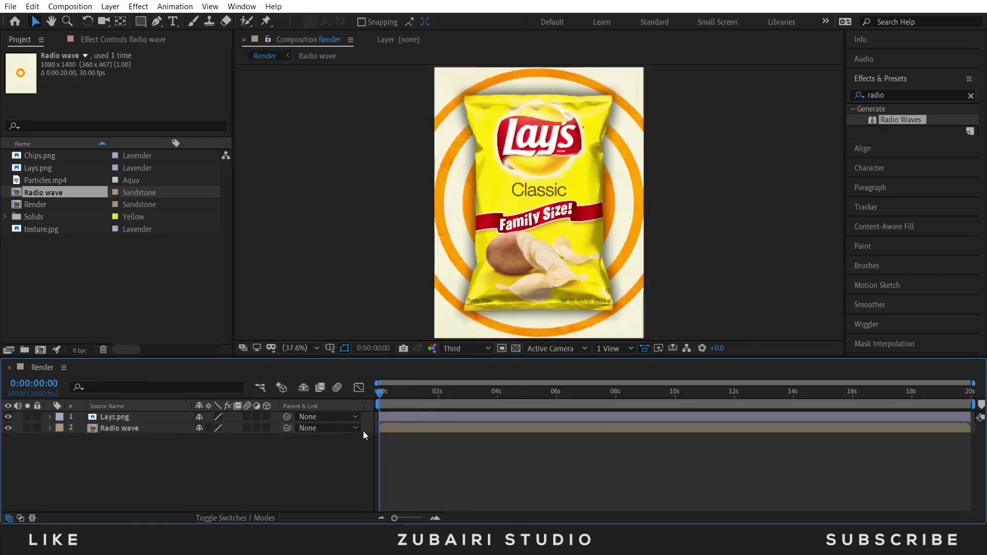
Preview the animation and stop around frame 8
key("space")
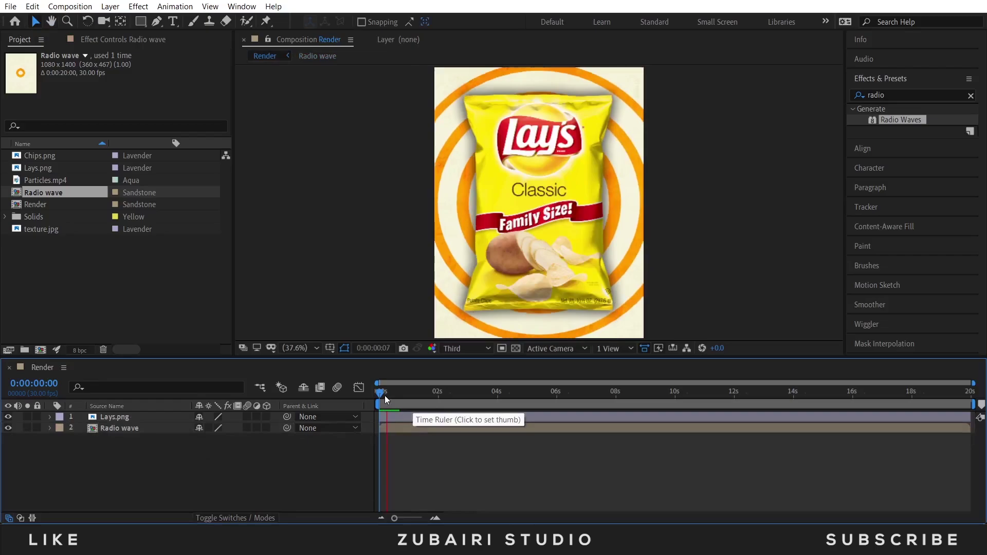
left_click(388, 397)
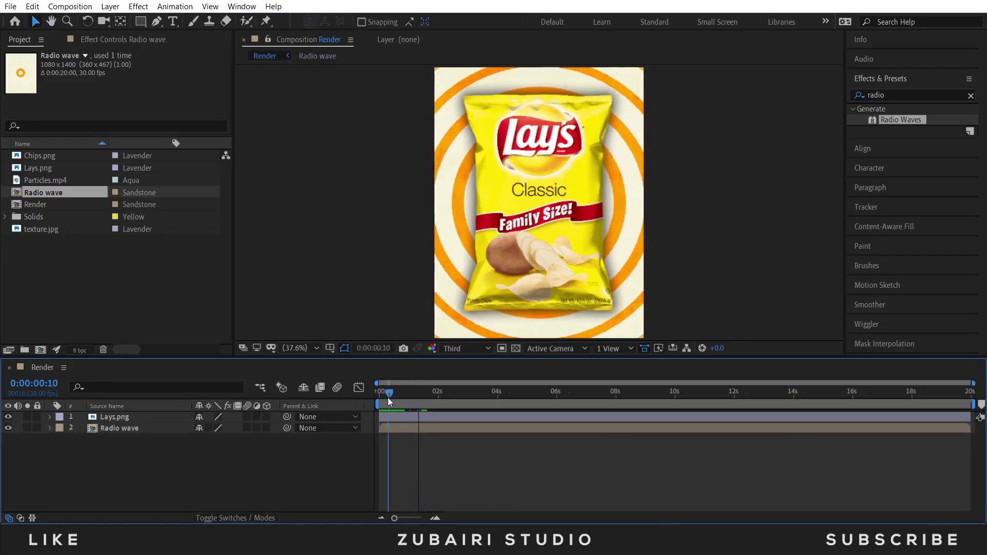
left_click(387, 397)
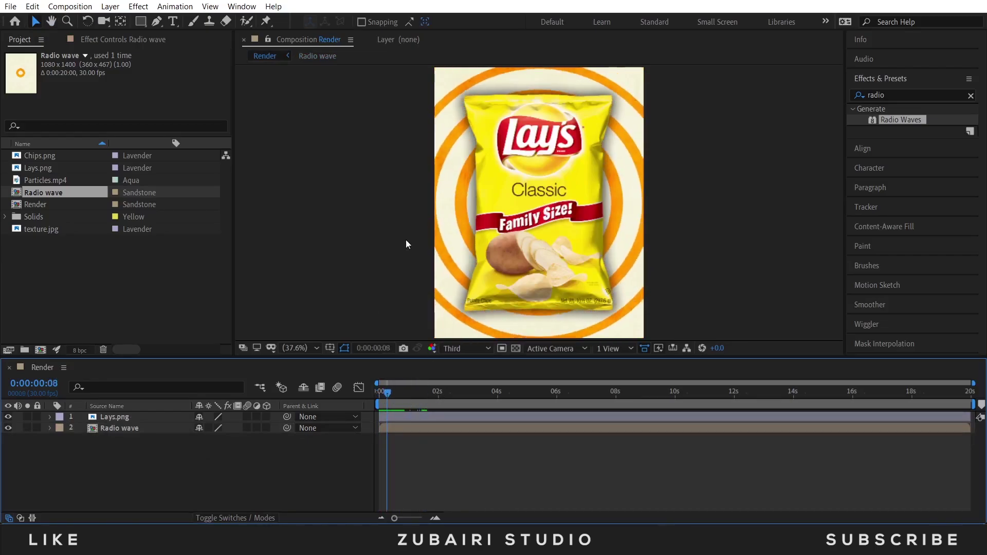
key("comma")
Scale the Lays.png bag layer down to 70%
left_click(137, 416)
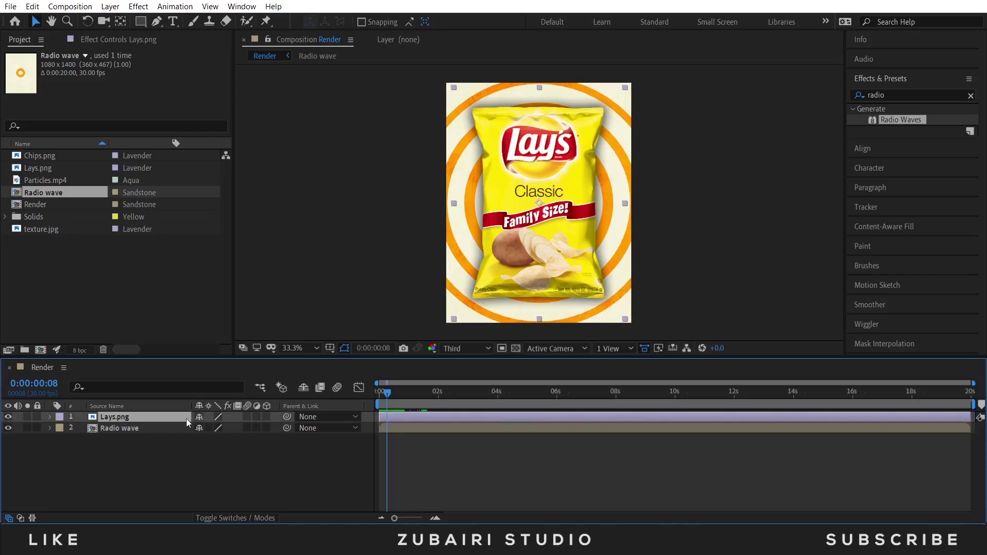
key("s")
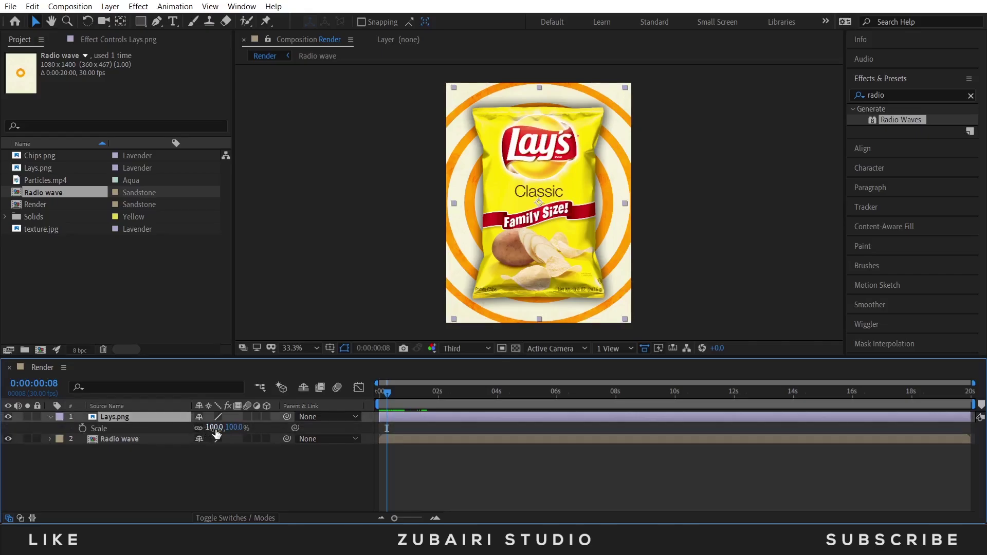
left_click_drag(215, 430, 199, 430)
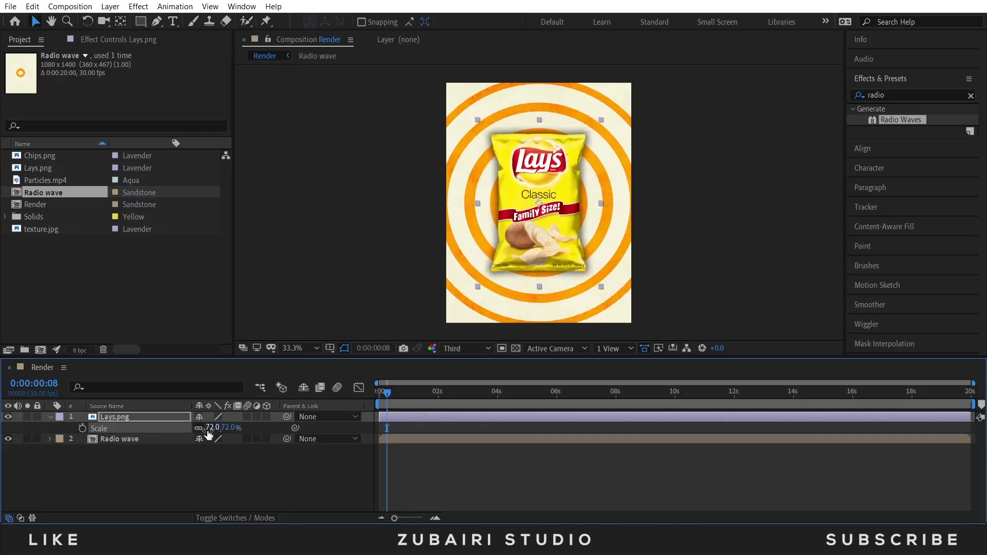
left_click(206, 428)
type("7")
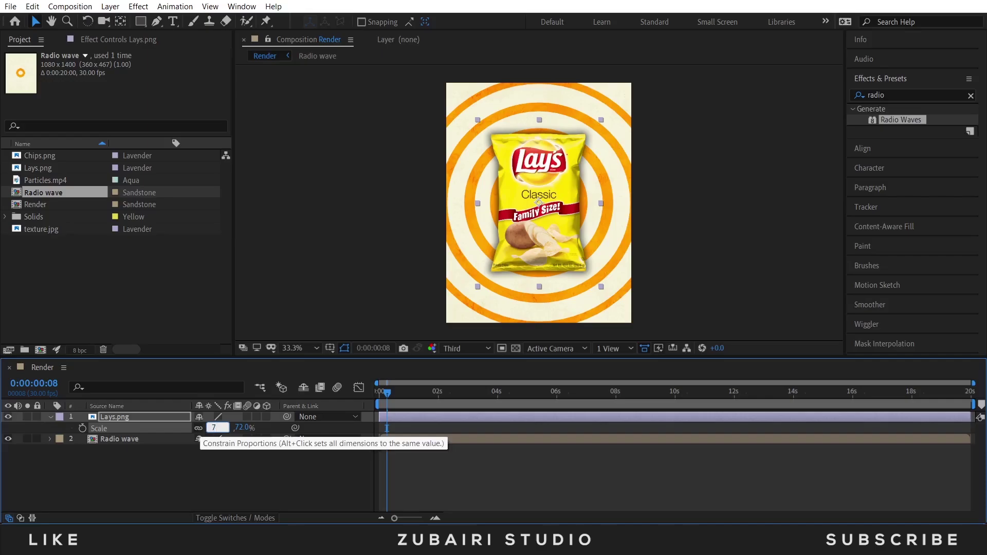
type("0")
key("Return")
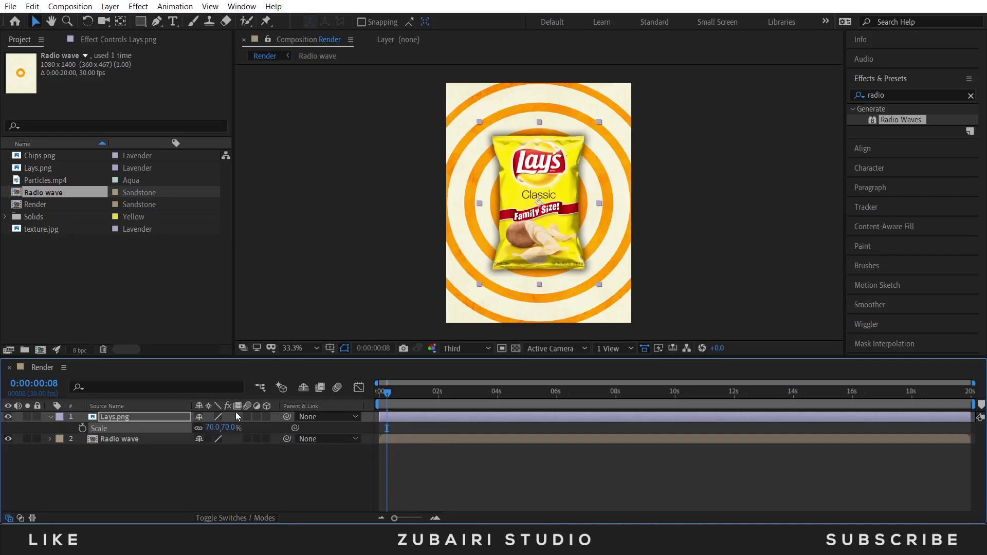
left_click(292, 460)
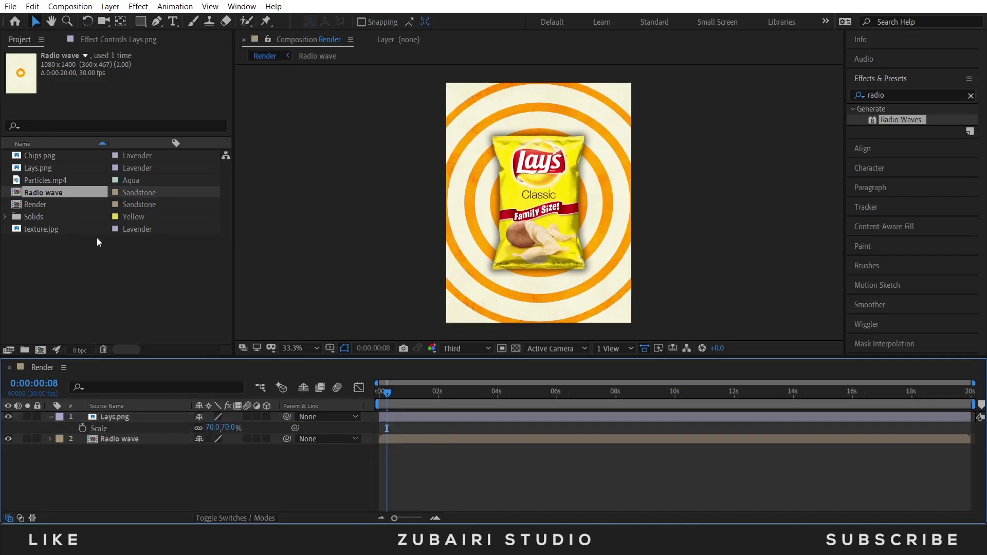
Add Chips.png above the bag and scale it to 168%
left_click_drag(58, 160, 135, 416)
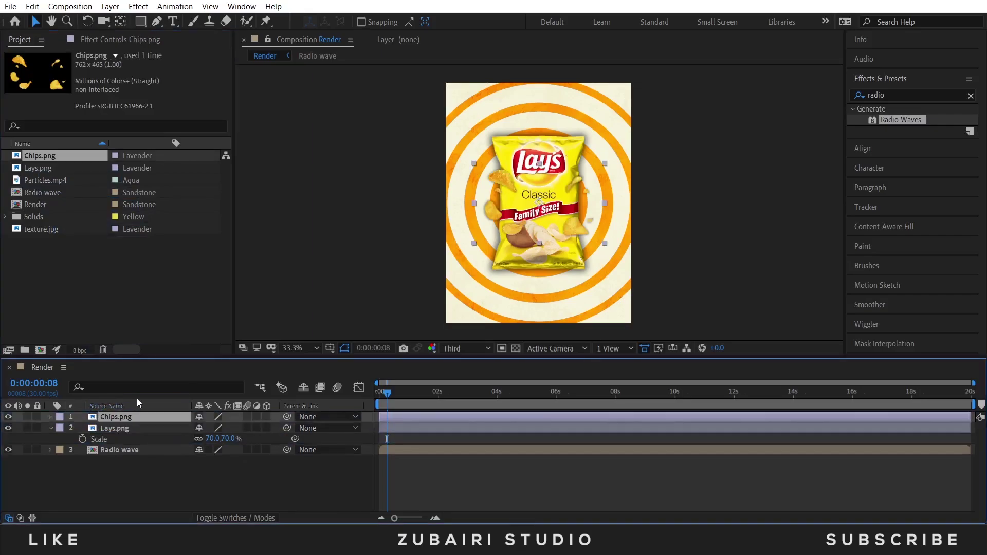
key("s")
left_click_drag(216, 428, 267, 436)
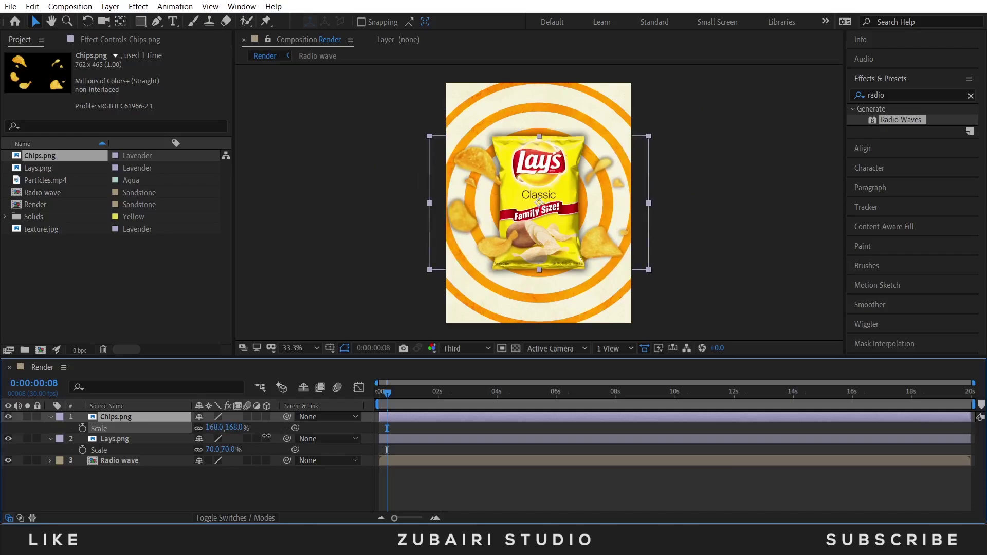
left_click(206, 482)
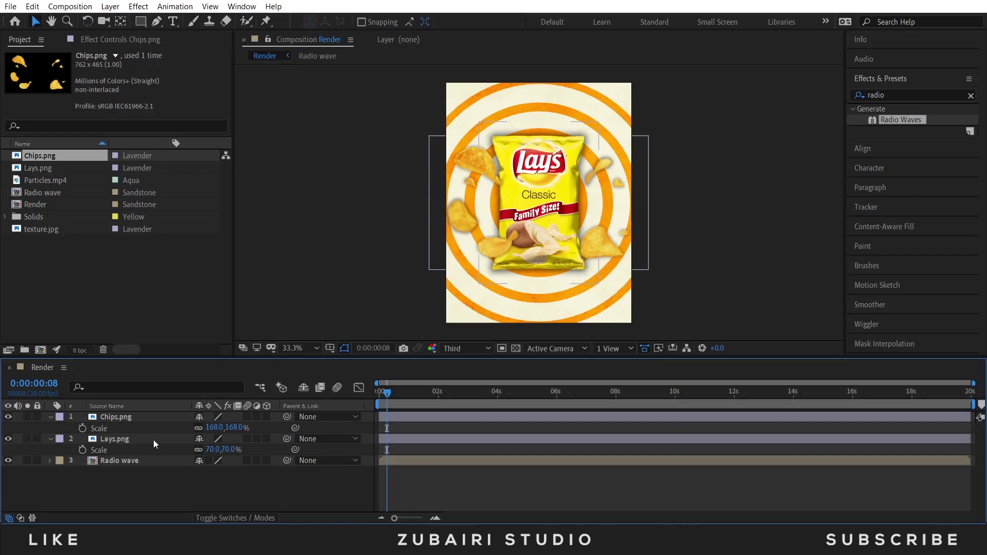
Select the Lays.png and Chips.png layers and zoom the timeline to the first ten seconds
left_click(153, 439)
left_click(150, 420, "shift")
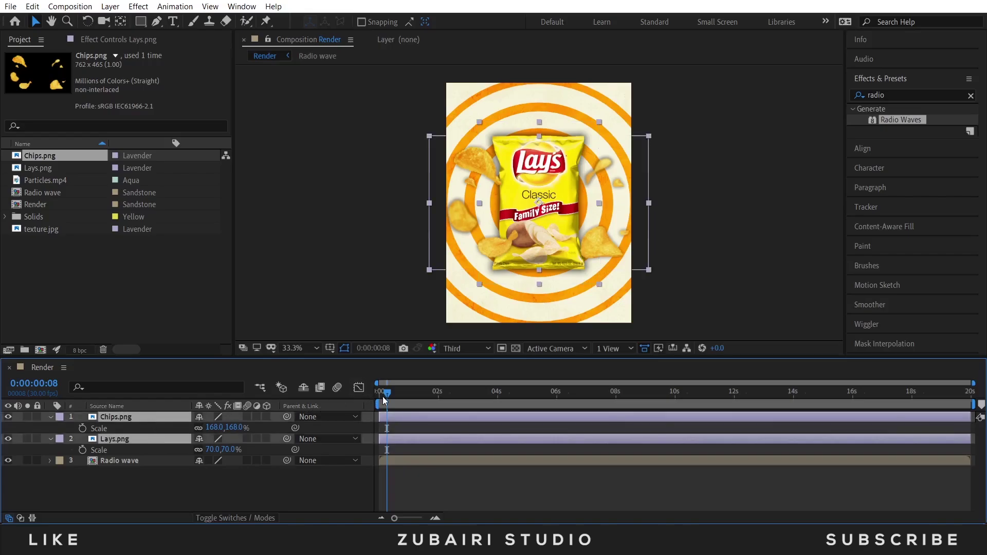
left_click(436, 518)
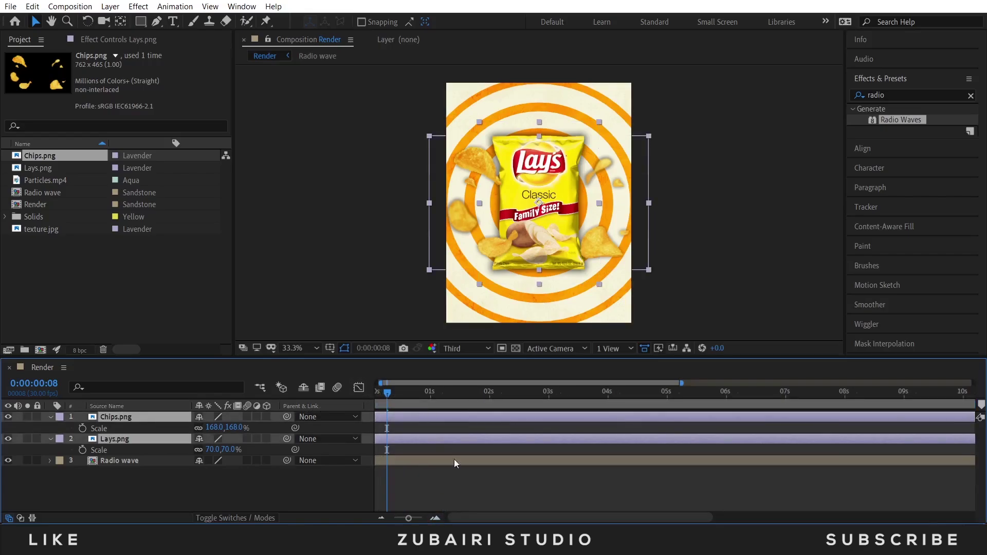
left_click_drag(469, 514, 465, 514)
Keyframe bag and chips Scale at 1s, then set the bag to 0% and chips to 754% at 0s
left_click_drag(425, 394, 438, 394)
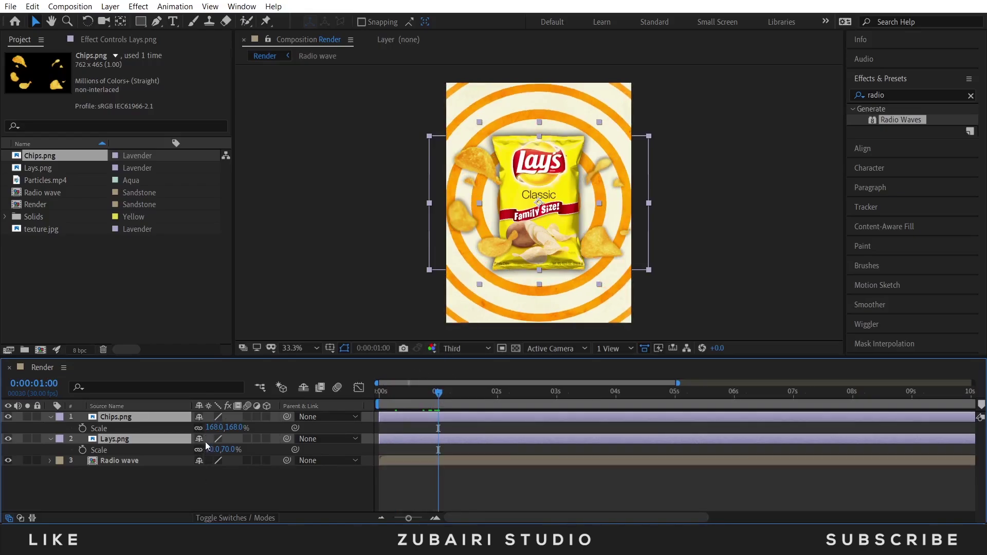
left_click(83, 428)
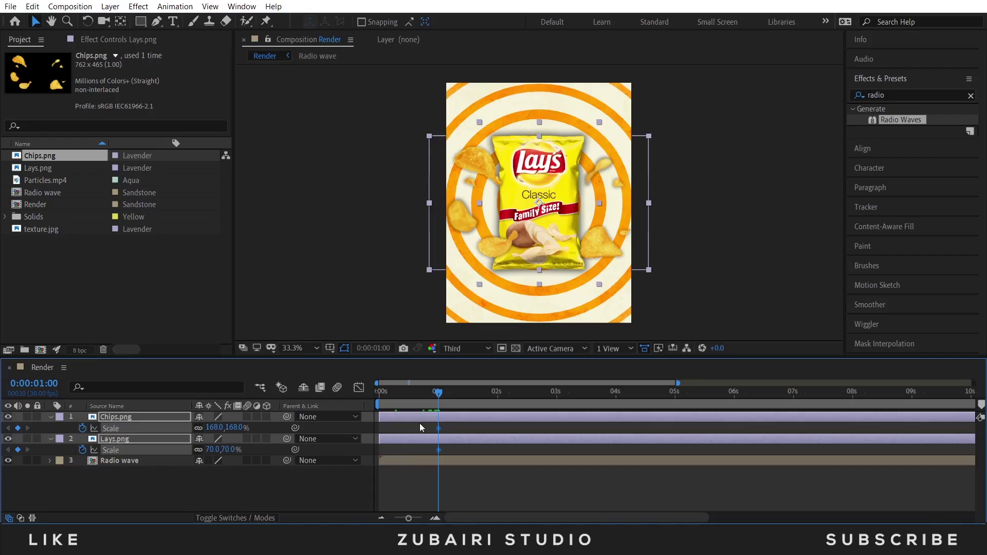
left_click_drag(422, 394, 353, 399)
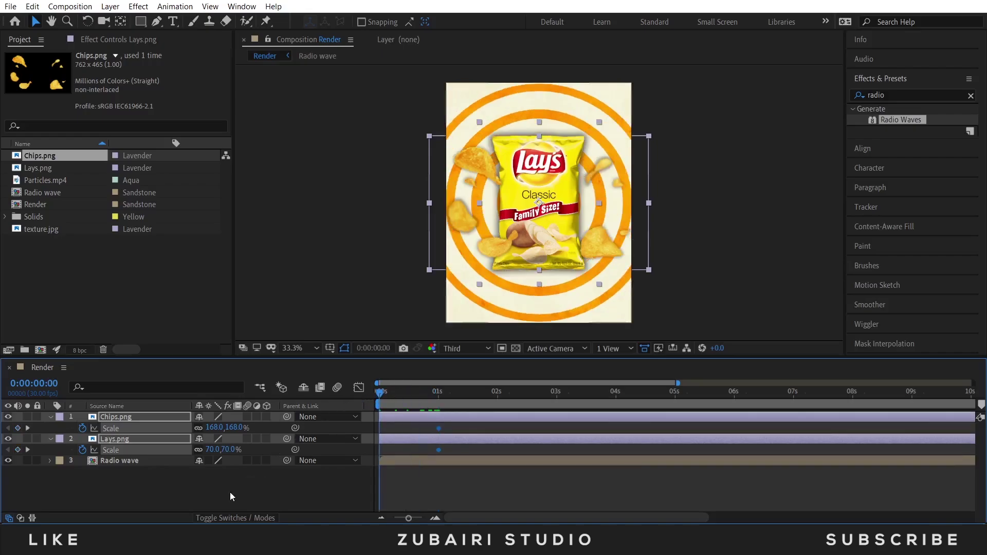
left_click(123, 440)
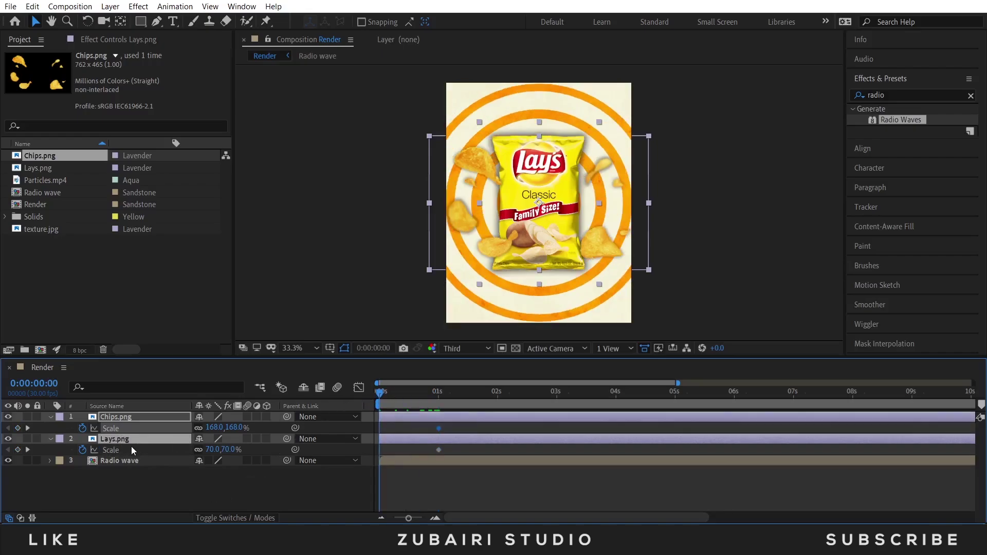
left_click(131, 446)
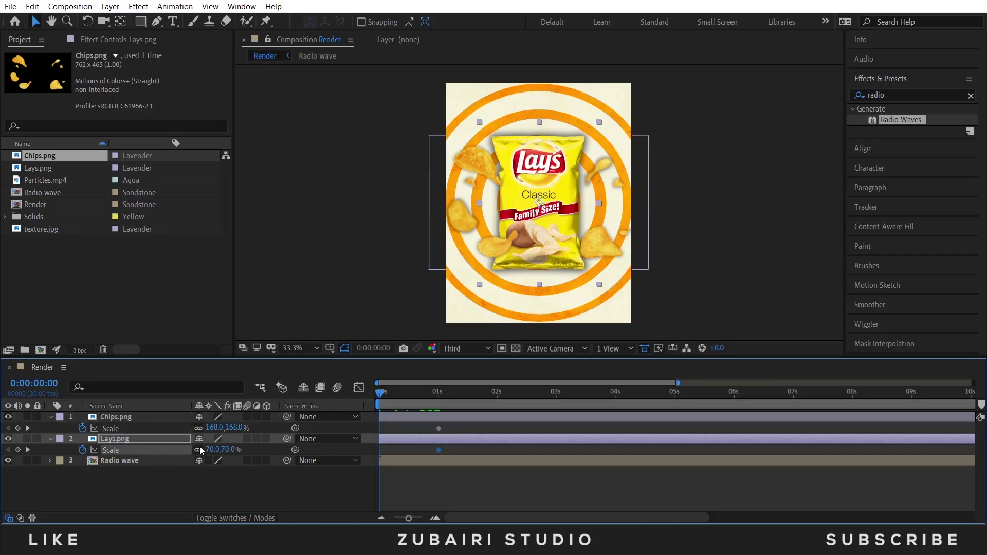
left_click(218, 450)
key("Return")
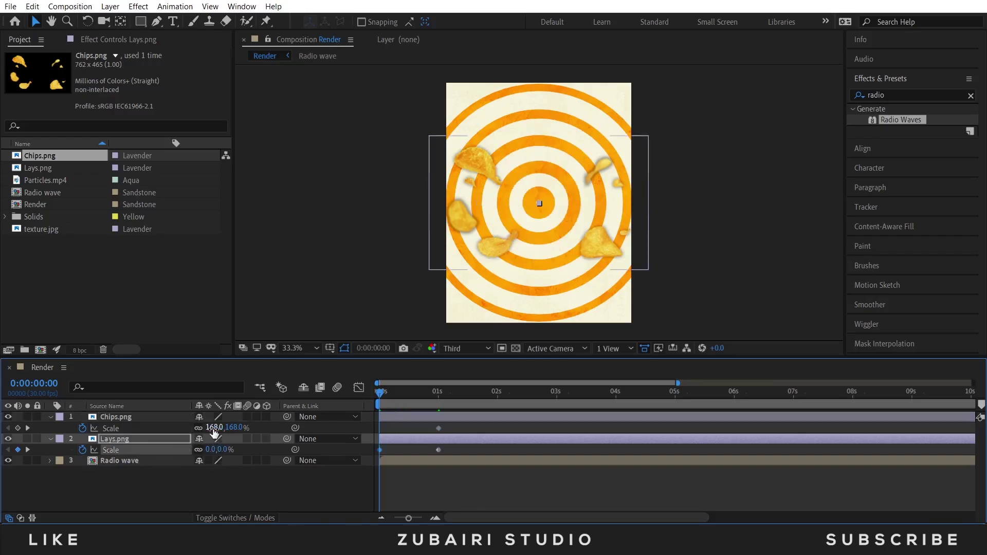
left_click_drag(214, 433, 585, 420)
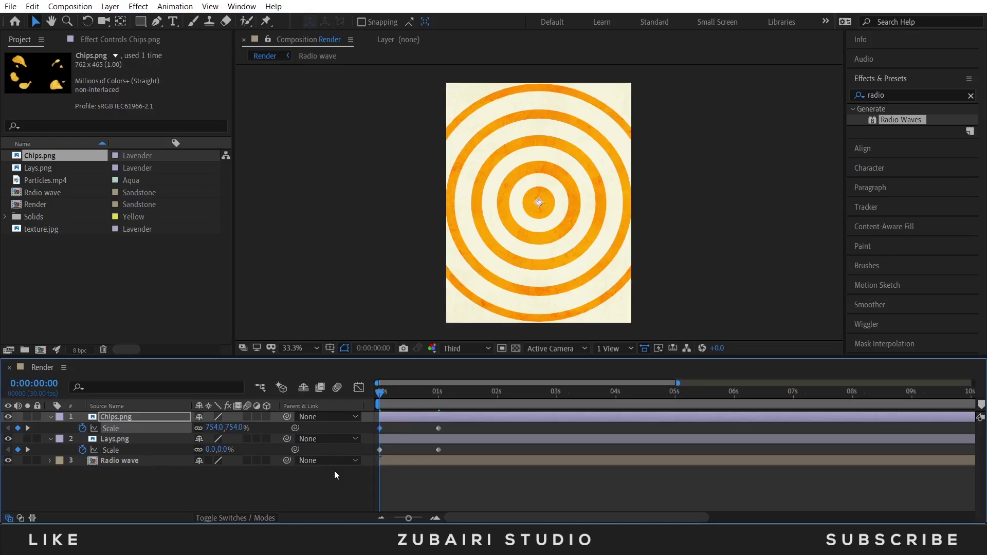
Apply Easy Ease to all four Scale keyframes of the bag and chips
left_click(440, 433)
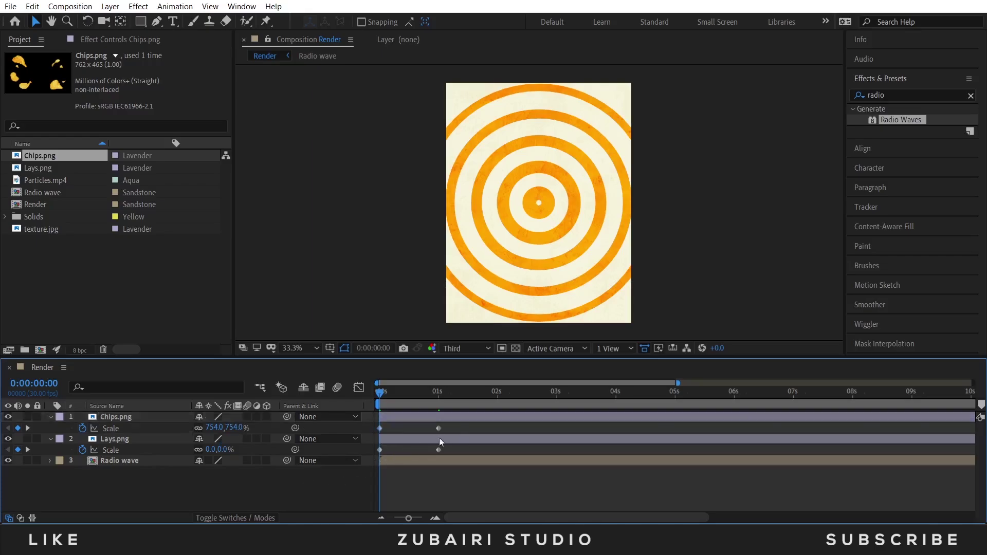
left_click_drag(459, 423, 375, 455)
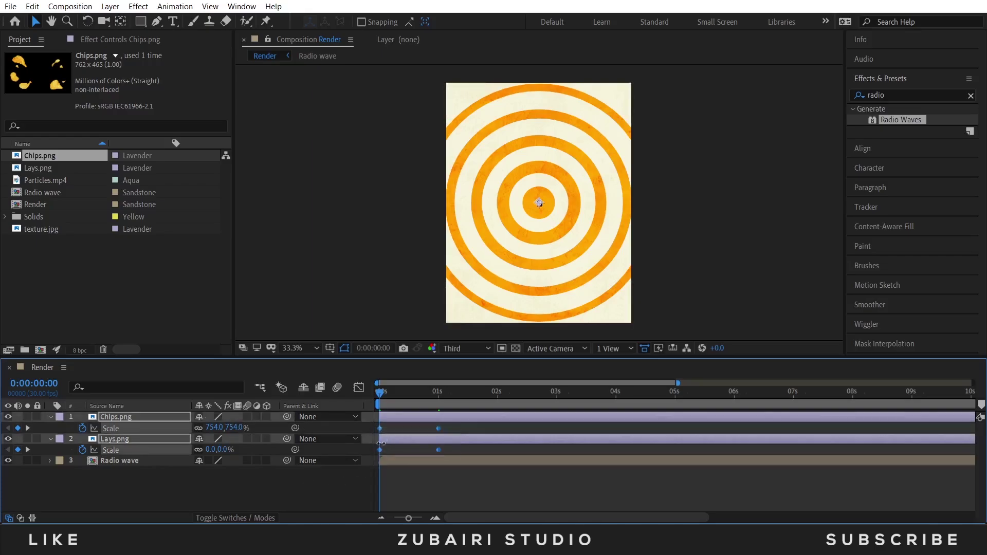
right_click(439, 430)
mouse_move(495, 422)
left_click(639, 475)
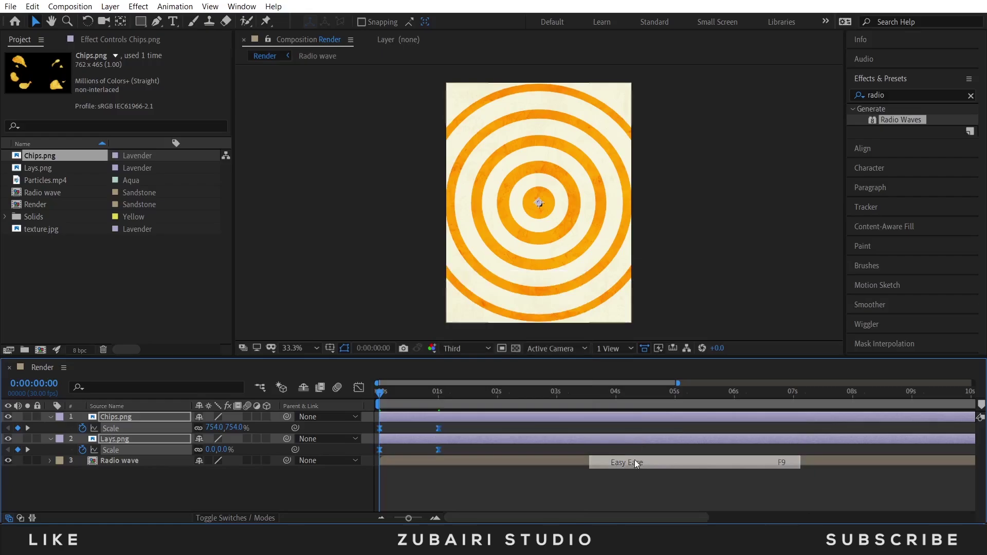
Steepen the scale speed curve in the Graph Editor so it settles into 1s, then preview it
left_click(360, 388)
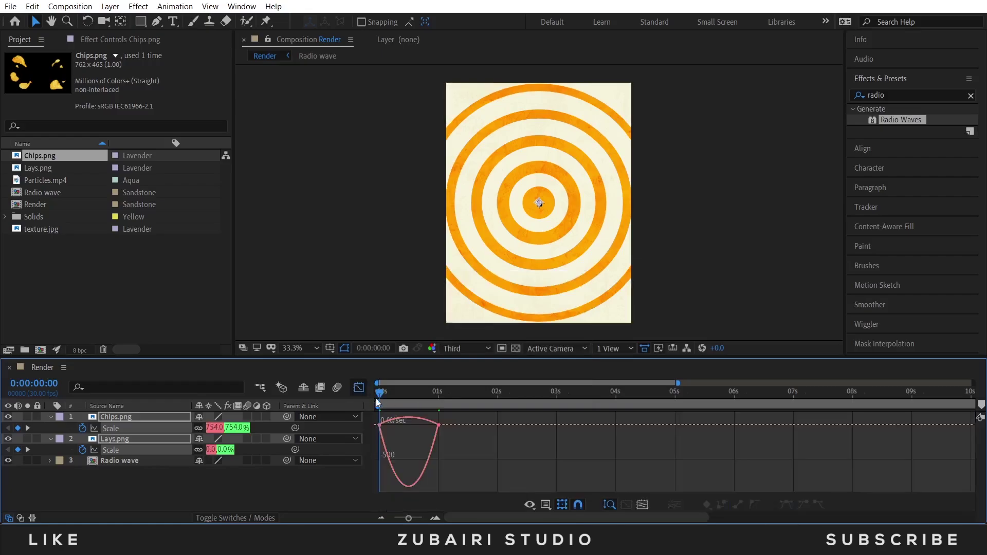
left_click(435, 421)
left_click_drag(427, 424, 397, 426)
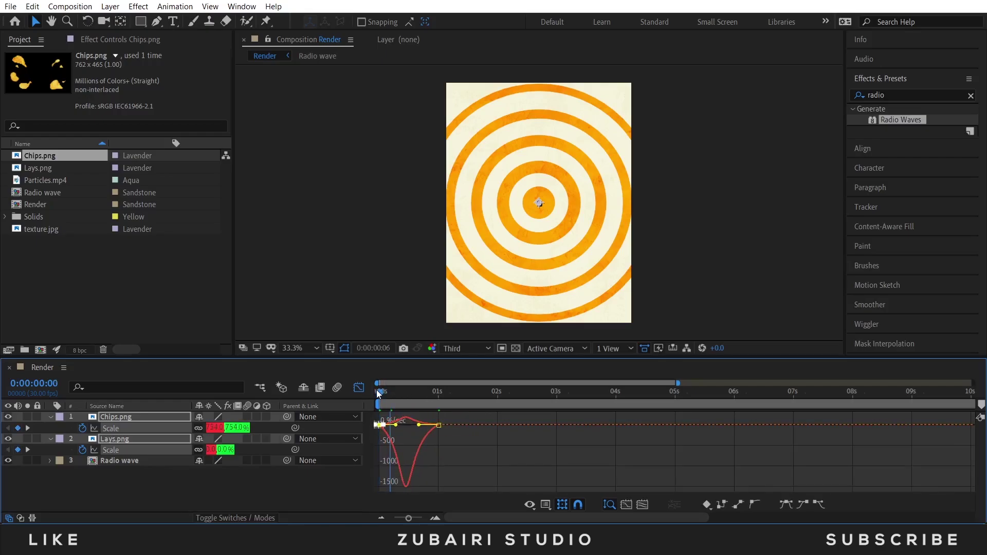
key("space")
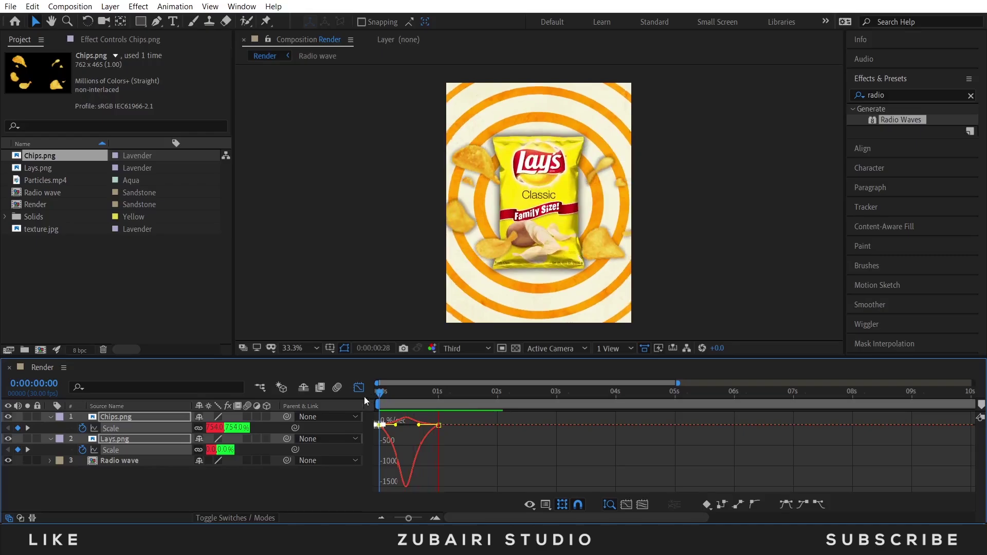
key("space")
Return to the layer bars and collapse the bag and chips Scale properties with U
left_click(358, 389)
left_click(262, 485)
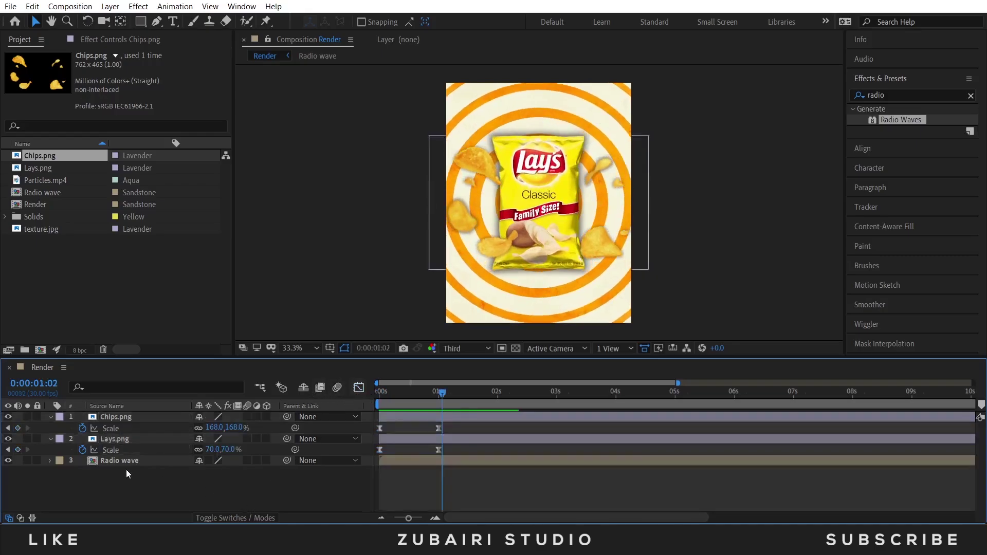
left_click(113, 439)
left_click(117, 418, "ctrl")
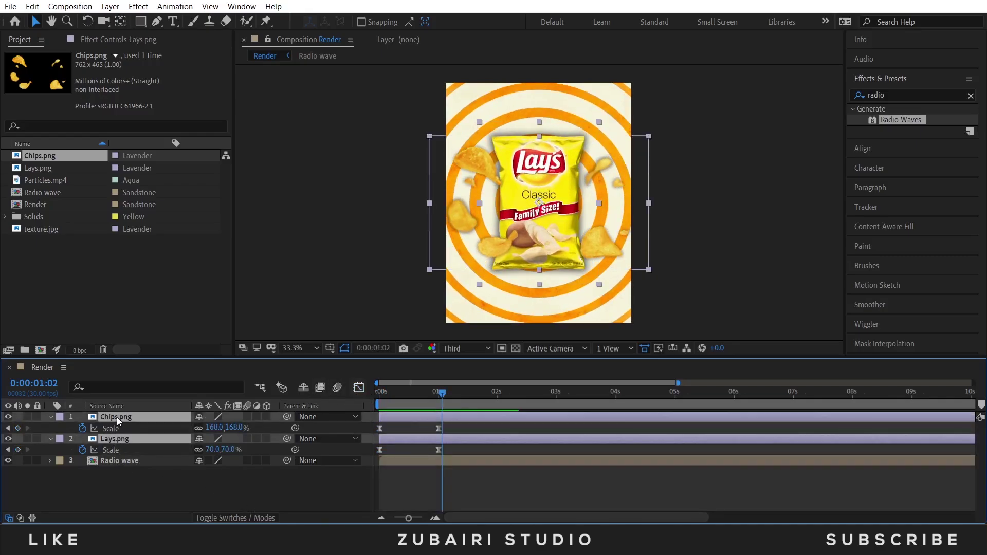
key("u")
left_click(128, 445)
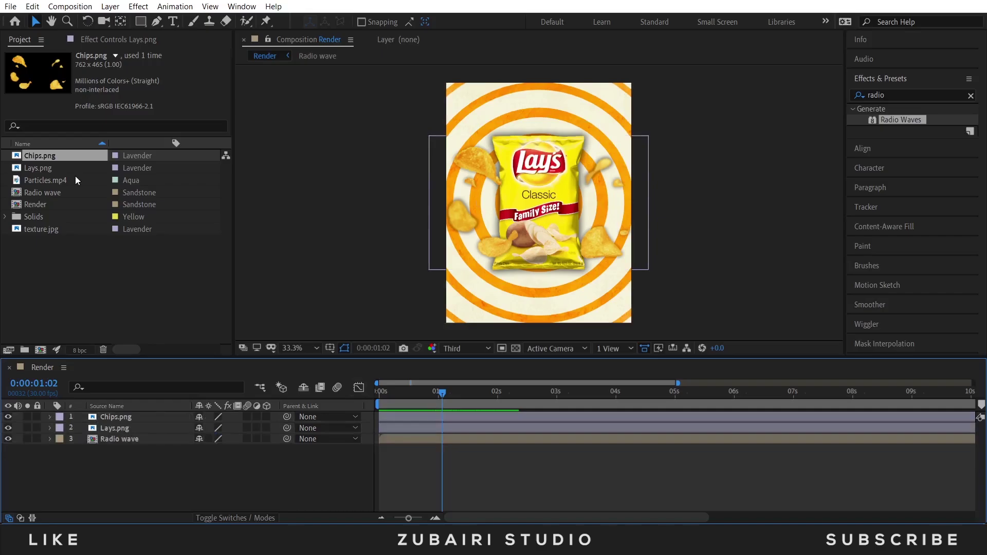
left_click(173, 21)
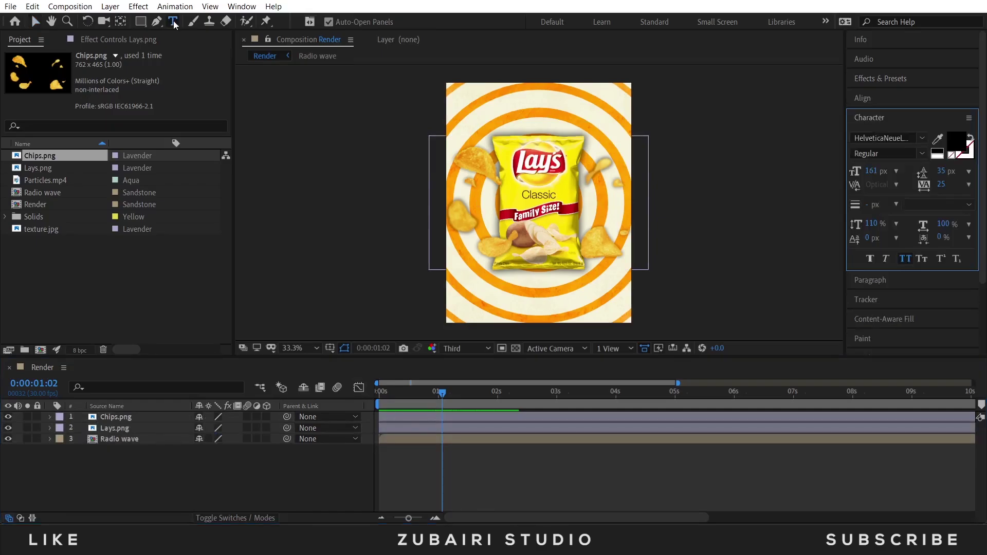
Create a CLASSIC text layer and position it at the top centre above the bag
left_click(490, 138)
type("C")
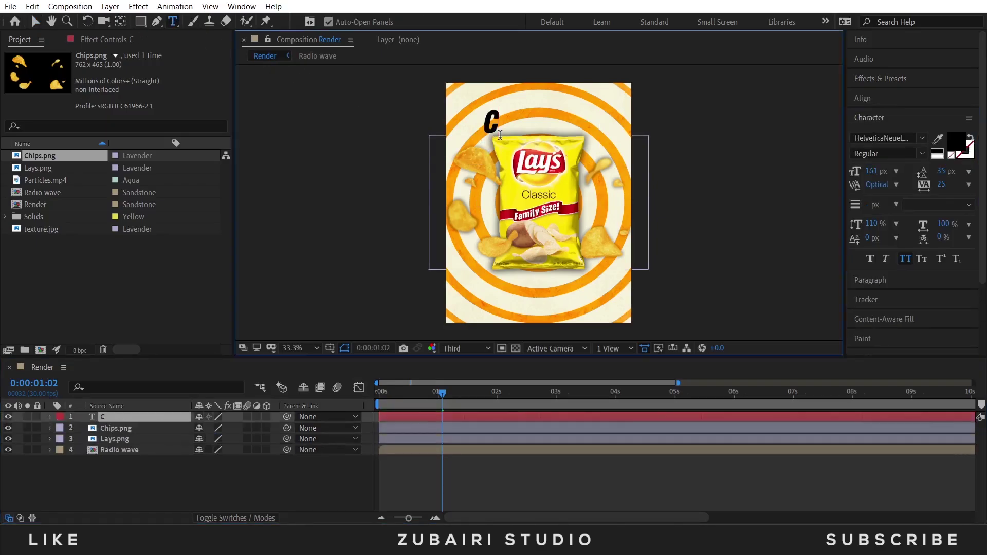
type("LASSIC")
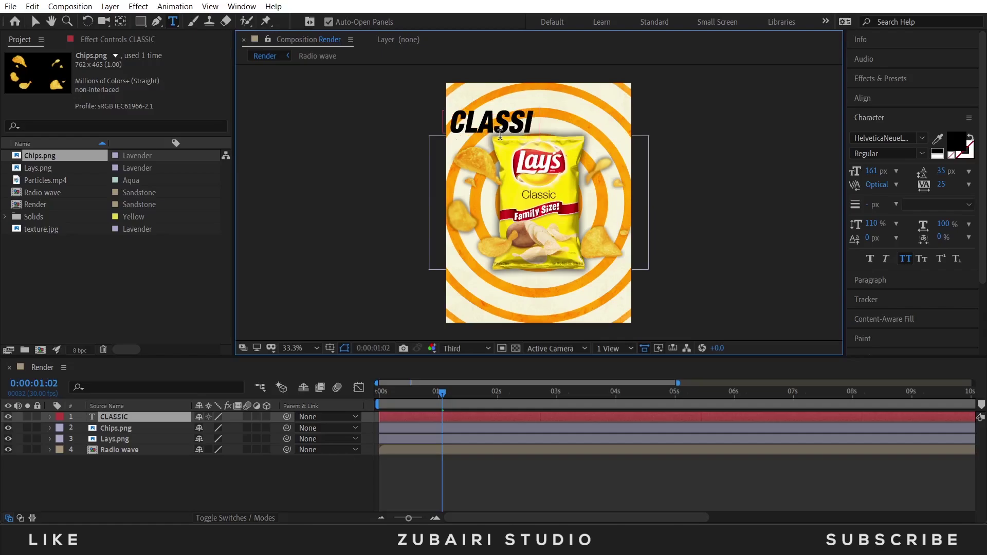
left_click(36, 20)
left_click_drag(548, 113, 561, 108)
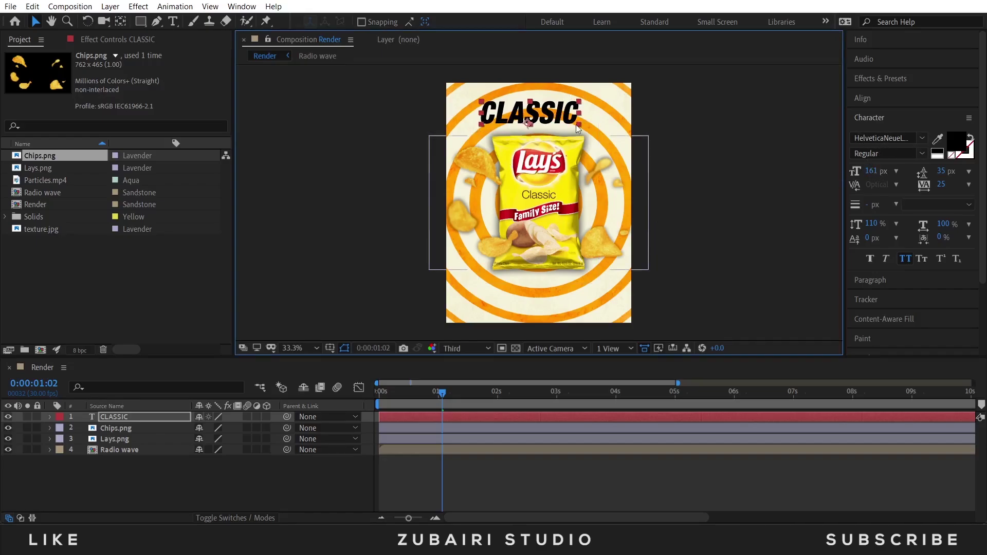
left_click_drag(562, 114, 567, 109)
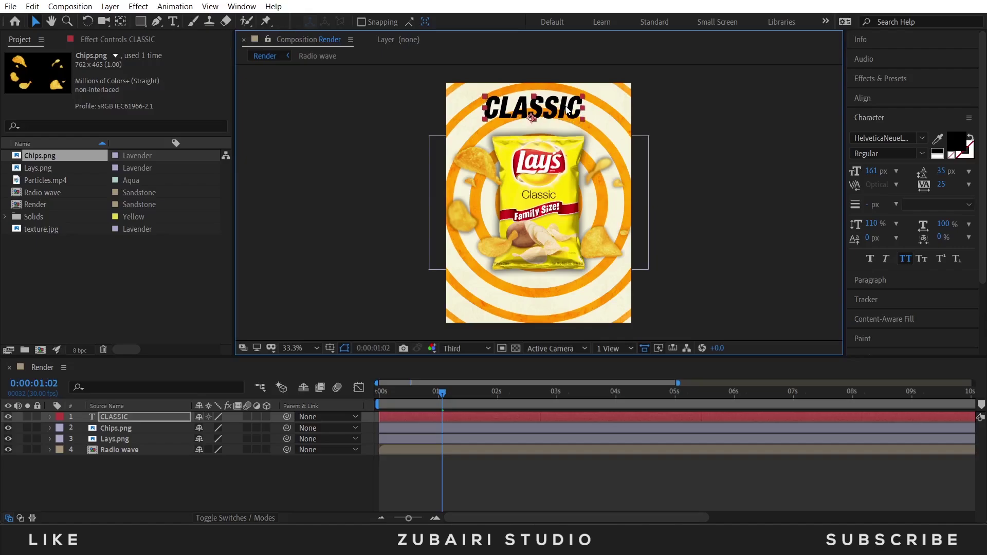
Duplicate CLASSIC into a CLASSIQUE line just below it, layered beneath Lays.png
left_click(143, 421)
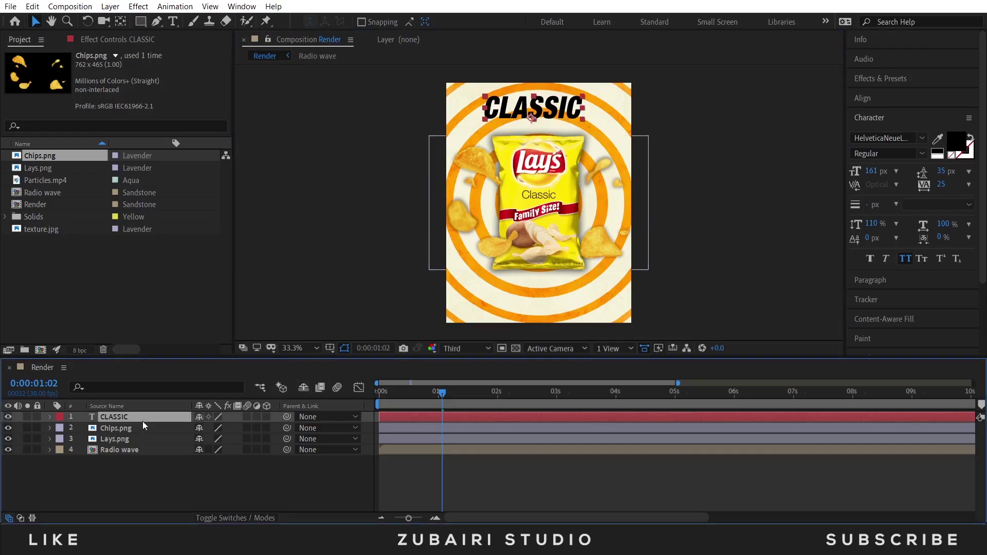
key("ctrl+d")
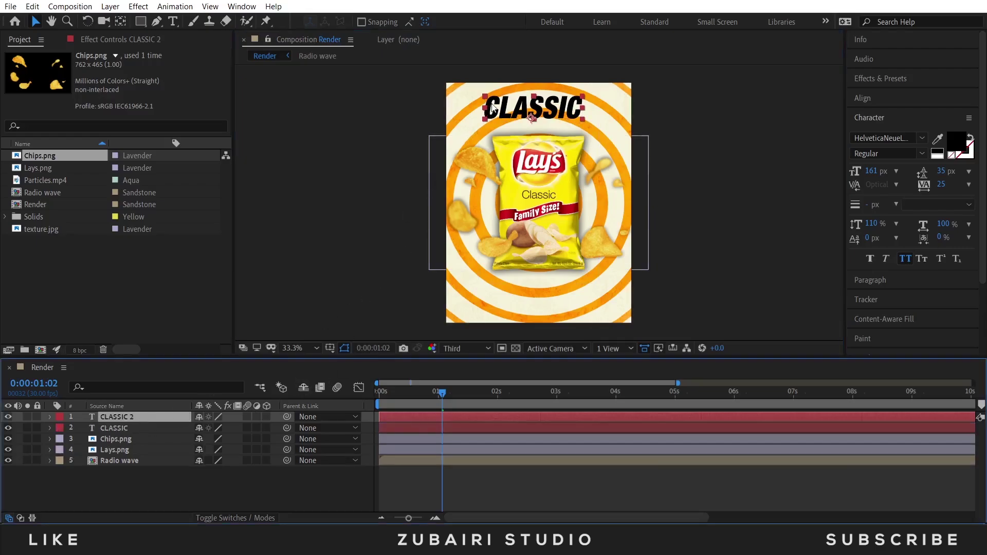
left_click_drag(505, 109, 506, 132)
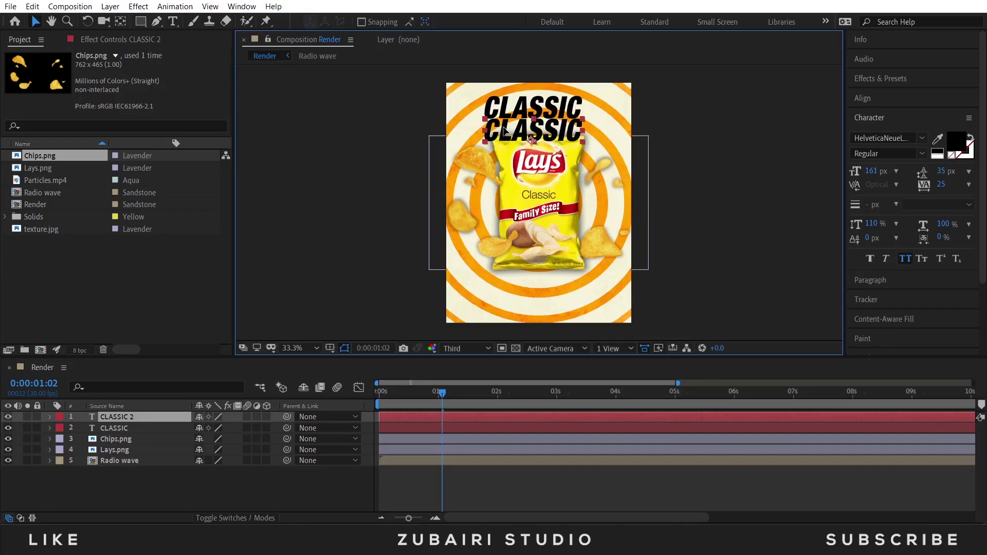
double_click(575, 132)
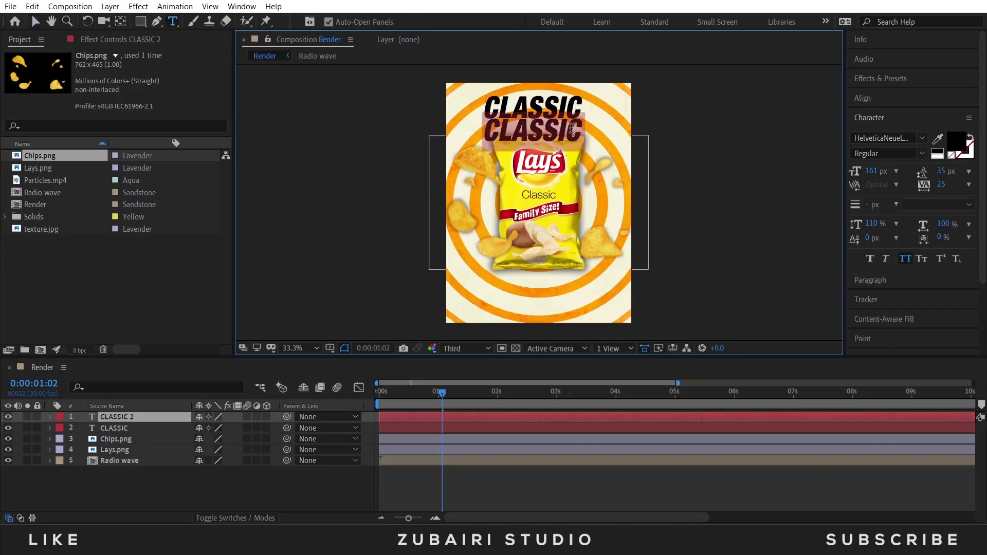
left_click_drag(572, 129, 602, 128)
type("qu")
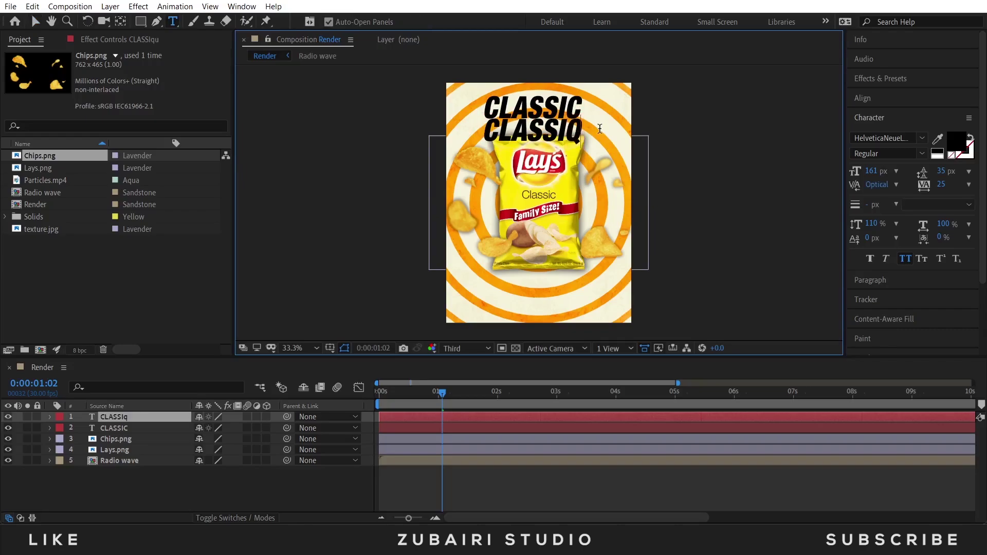
type("e")
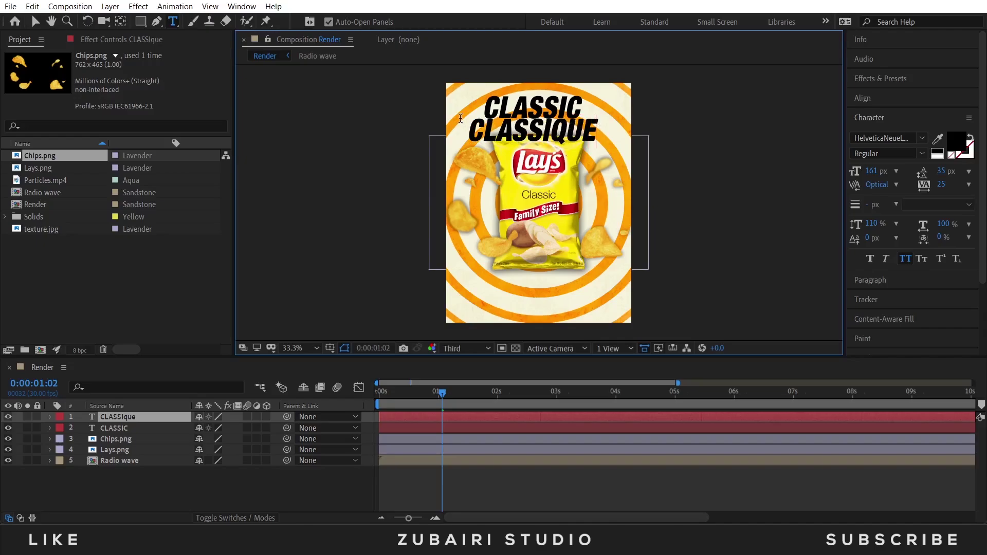
left_click(38, 22)
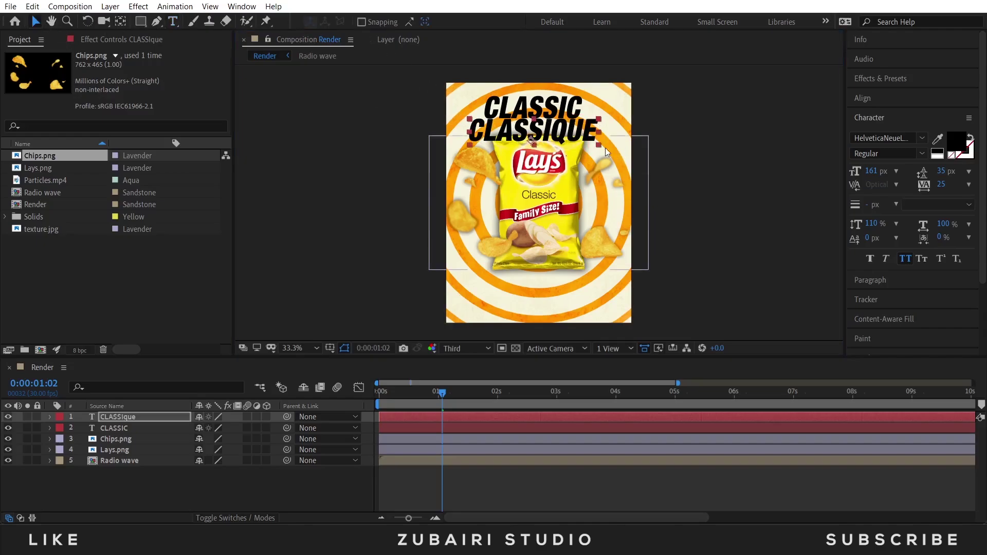
left_click_drag(580, 138, 579, 137)
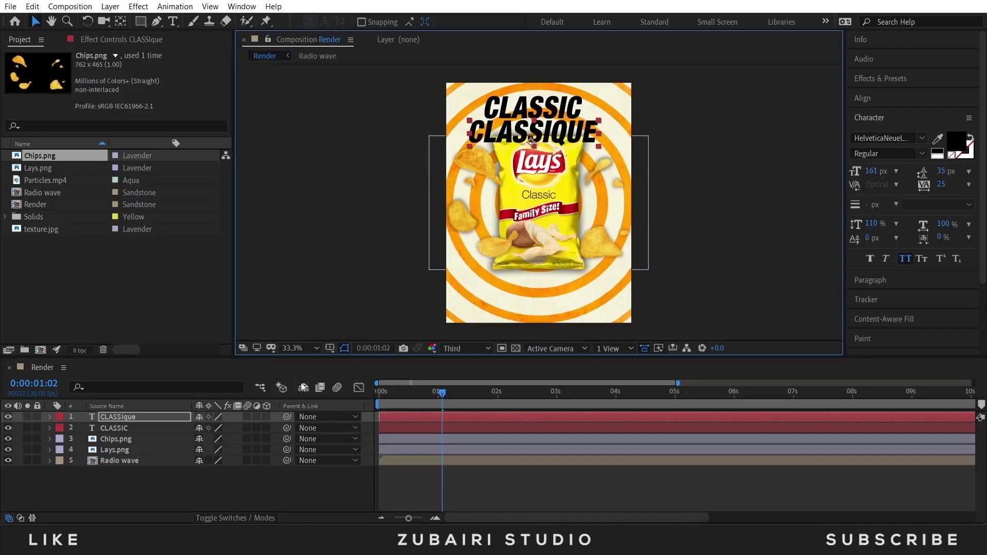
left_click_drag(134, 419, 140, 457)
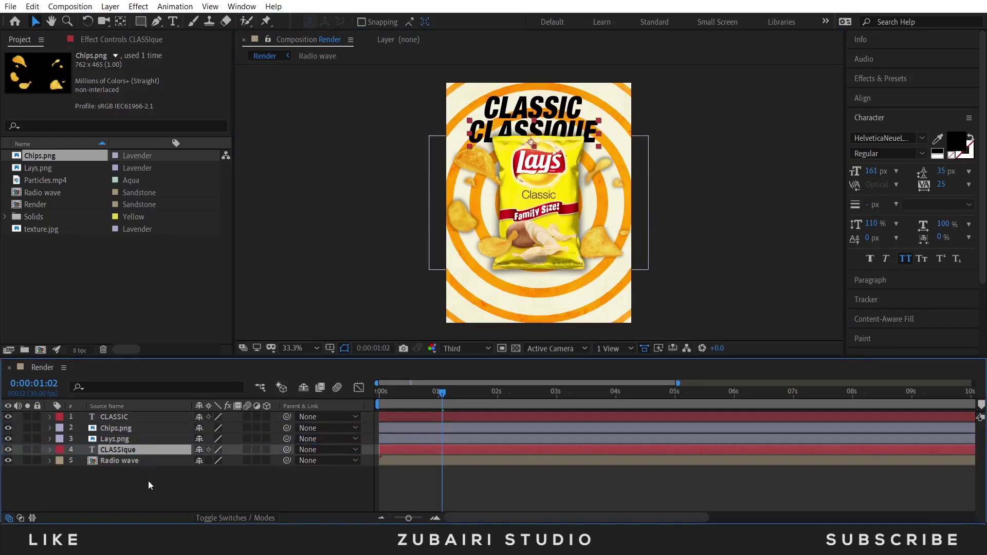
Turn the CLASSIC title into a 5 px black outline with no fill by swapping fill and stroke
left_click(560, 101)
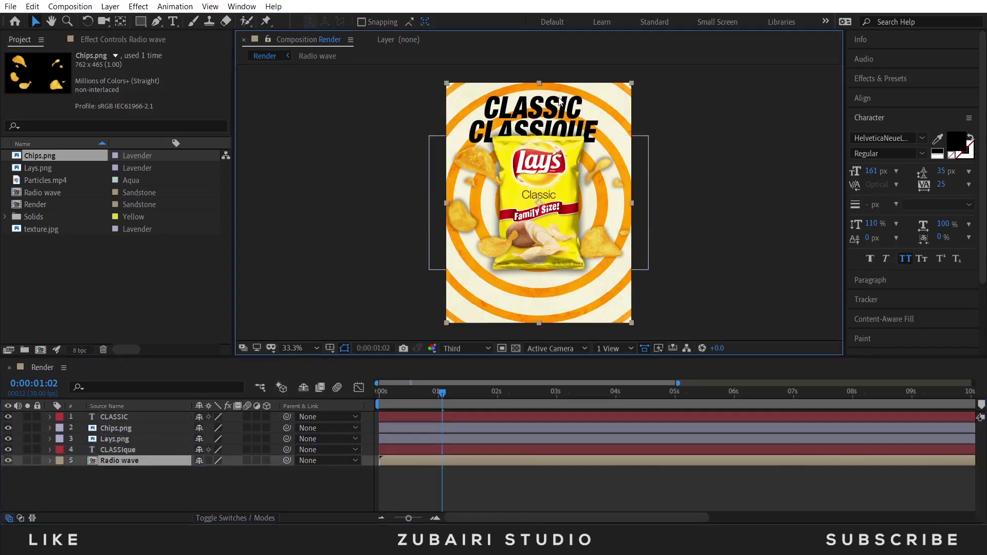
left_click(159, 416)
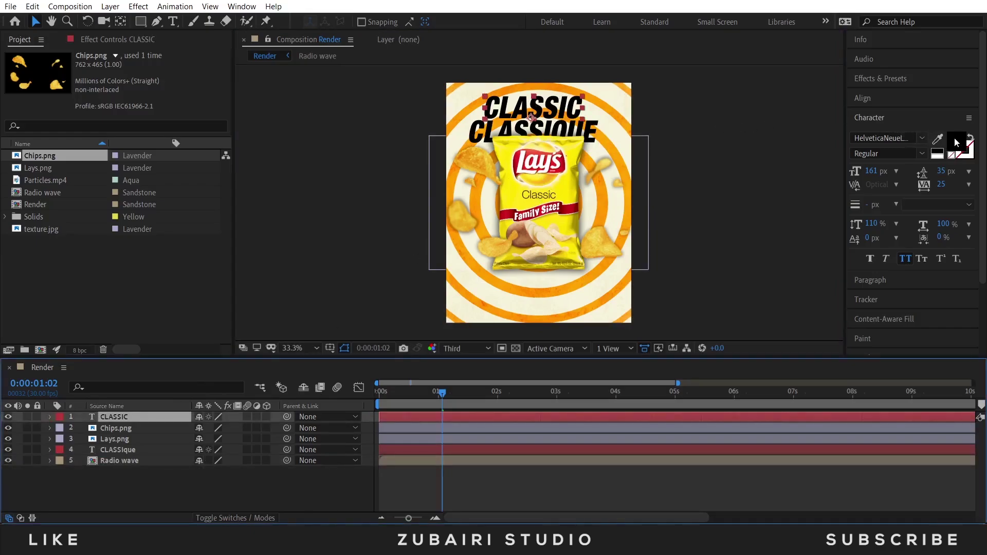
left_click(970, 139)
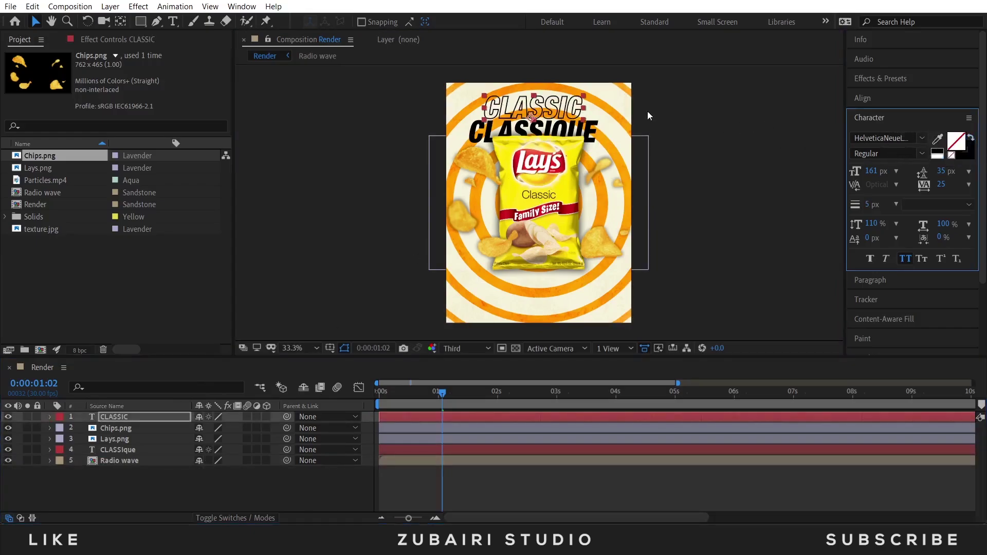
Zoom in to inspect the outlined title, then fit the whole poster in the viewer
key("slash")
left_click_drag(546, 92, 560, 305)
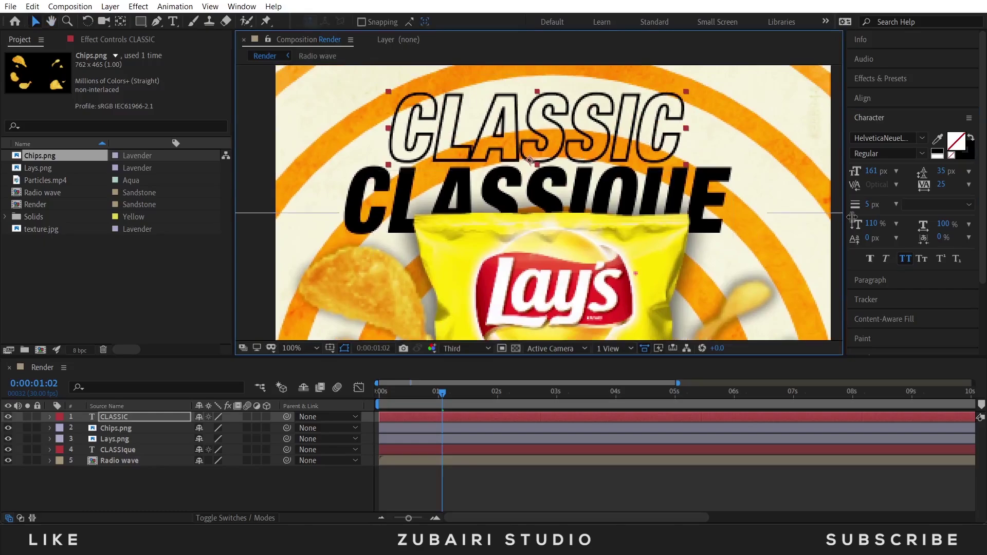
scroll(548, 162, "down", 4)
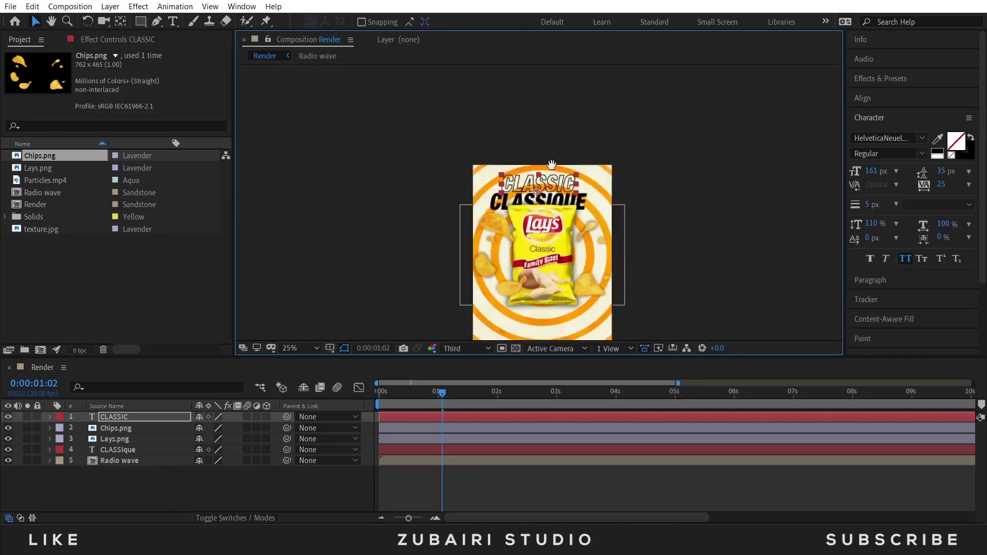
scroll(556, 147, "up", 2)
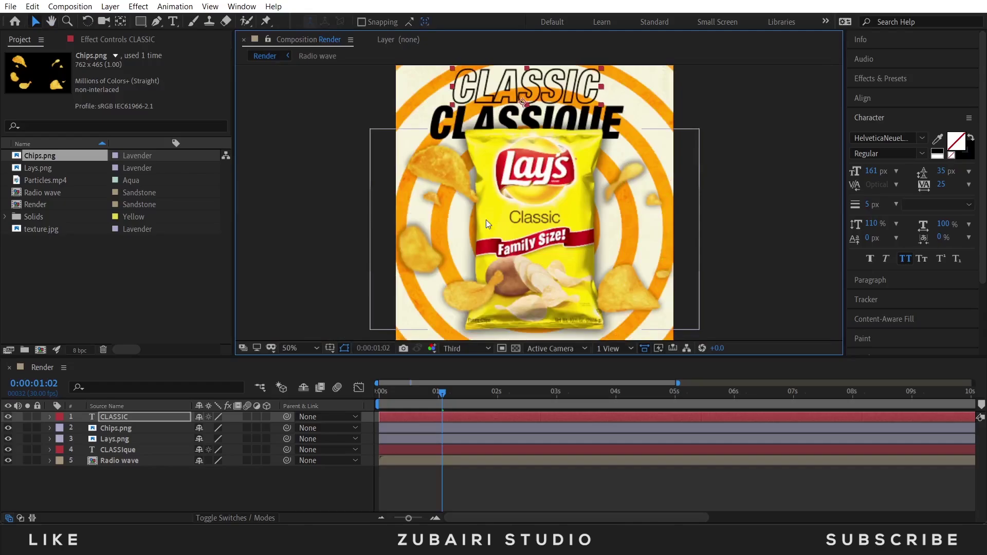
left_click(301, 347)
left_click(304, 133)
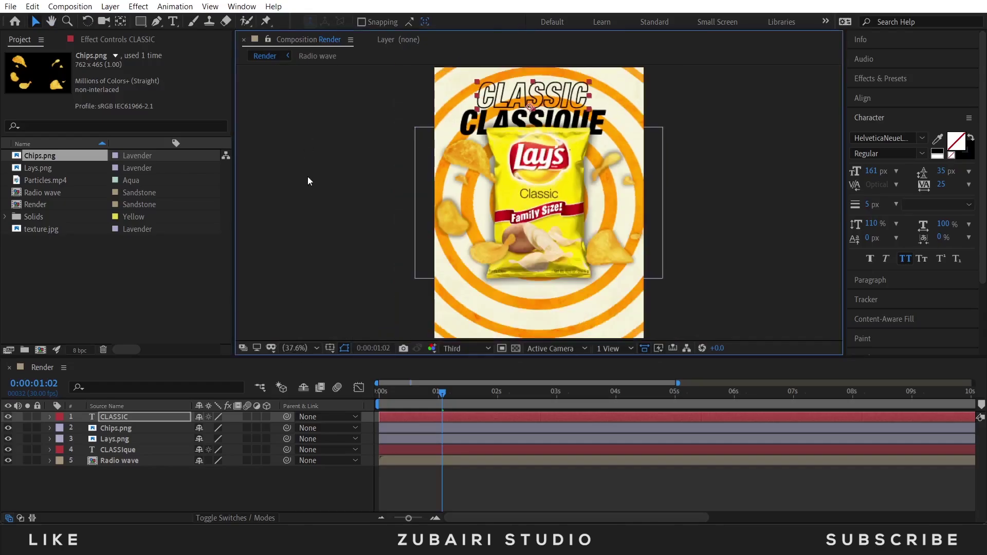
left_click(367, 222)
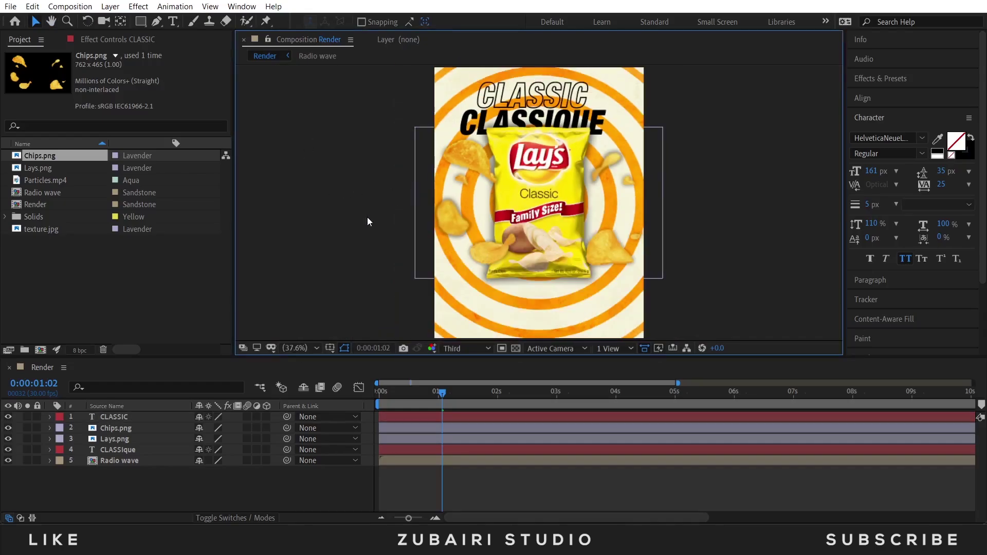
left_click(173, 21)
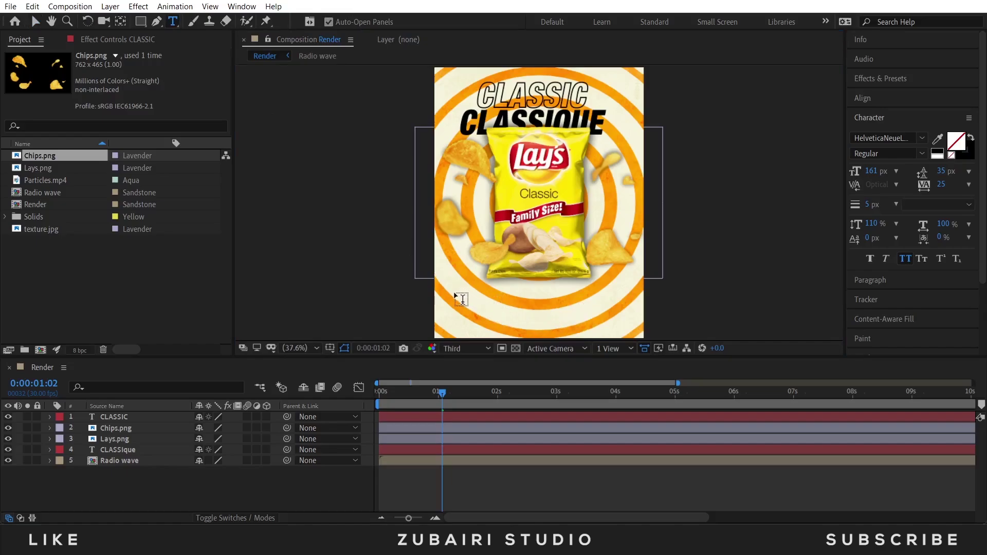
Draw a paragraph box below the bag with 25 px pasted Lorem Ipsum text in solid black
left_click(482, 307)
left_click_drag(482, 307, 627, 329)
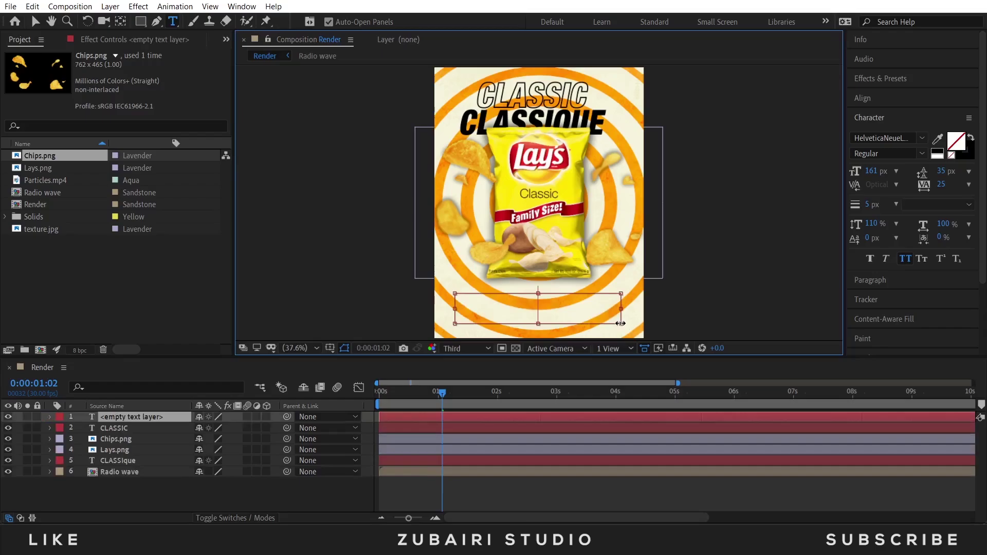
left_click(875, 172)
type("25")
key("Return")
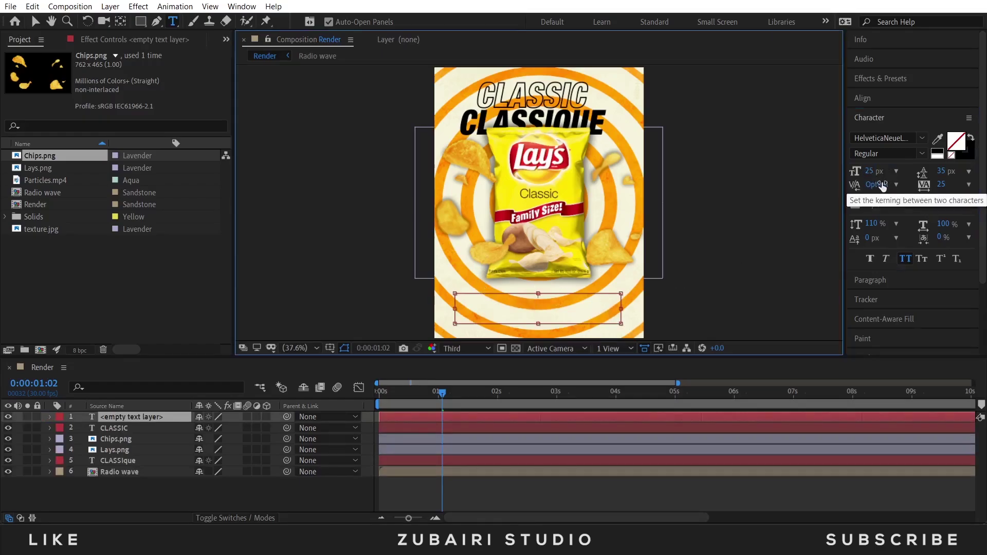
type("Lorem Ipsum is simply dummy text of the printing and typesetting industry. Lorem Ipsum has been the industry's standard dummy text ever since the 1500s, when an unknown printer took a galley of type and scrambled it to make")
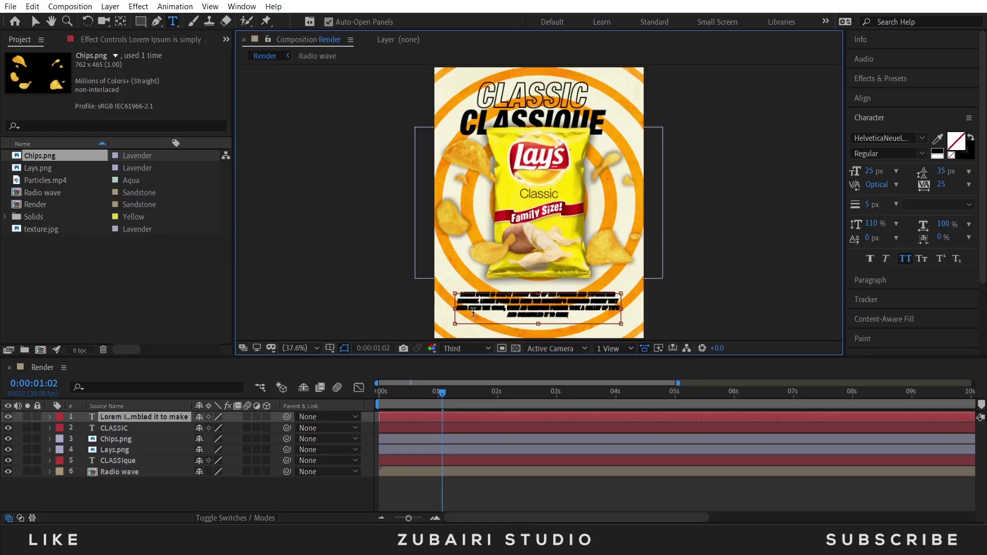
left_click(971, 138)
Set the Lorem Ipsum paragraph font to Rockwell Regular
key("v")
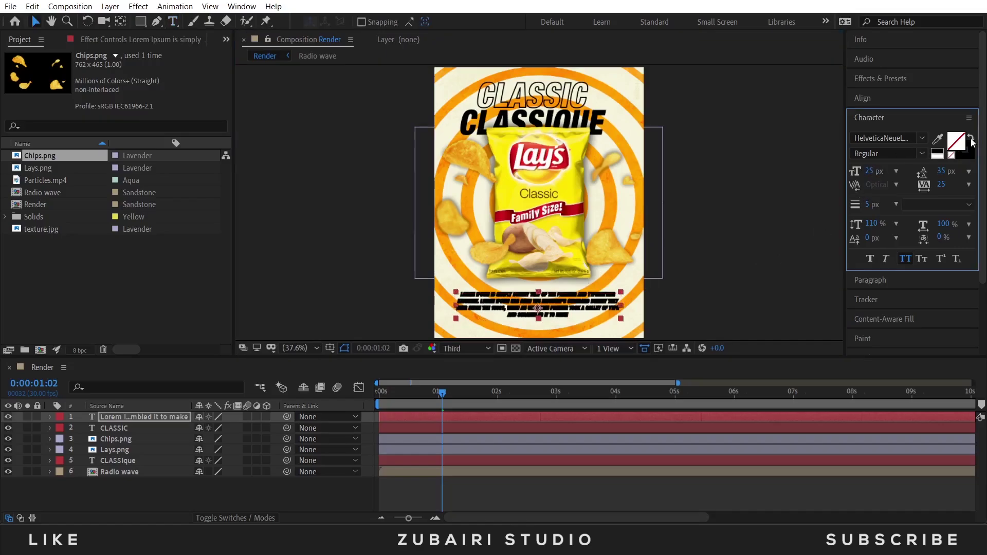
scroll(557, 309, "up", 3)
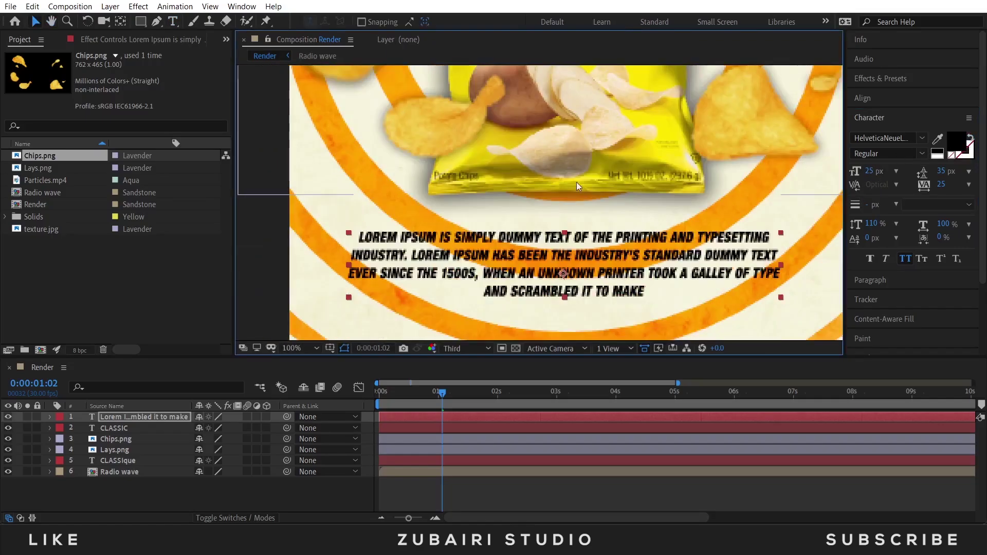
left_click(879, 138)
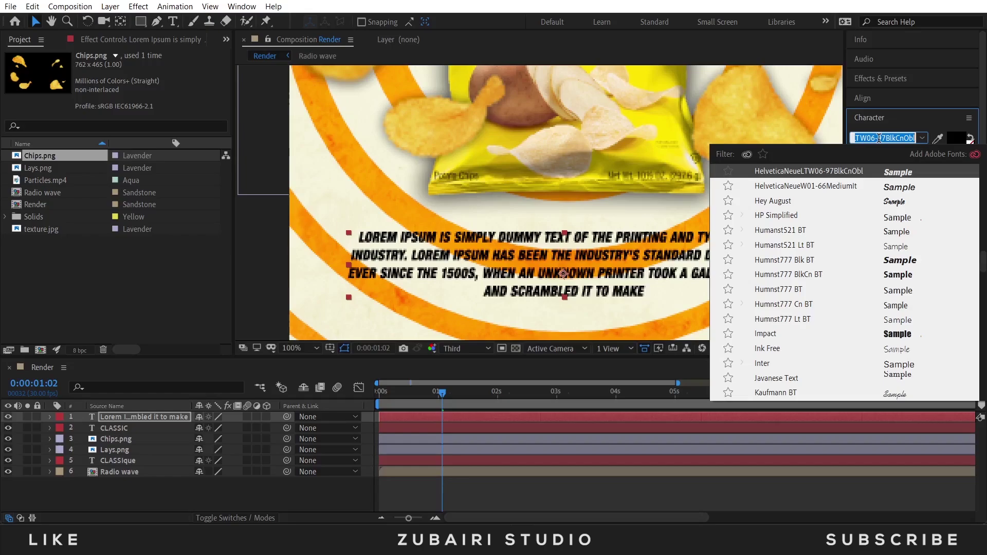
type("Rock")
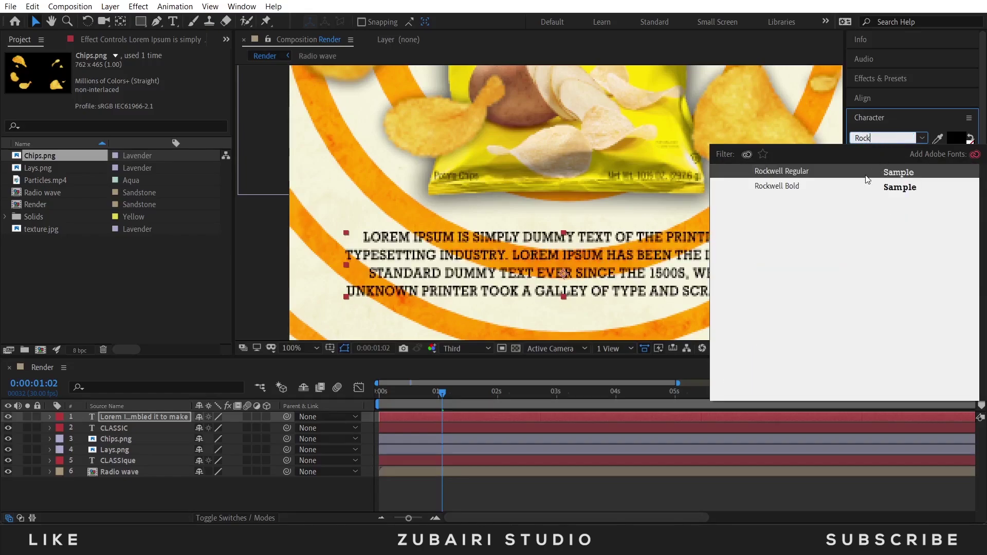
left_click(867, 175)
scroll(495, 162, "down", 2)
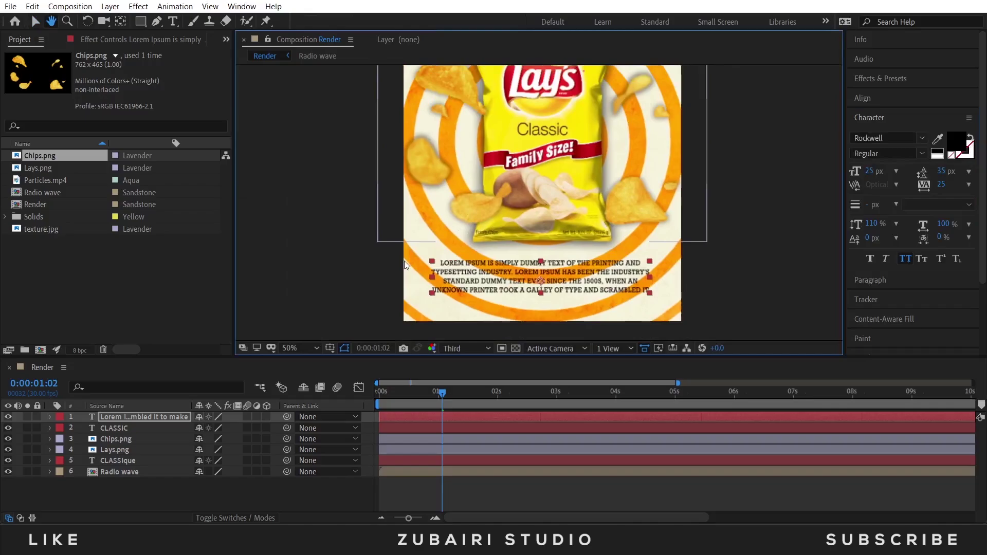
Fit the poster in the viewer and nudge the Lays.png bag slightly lower
left_click(301, 348)
left_click(313, 131)
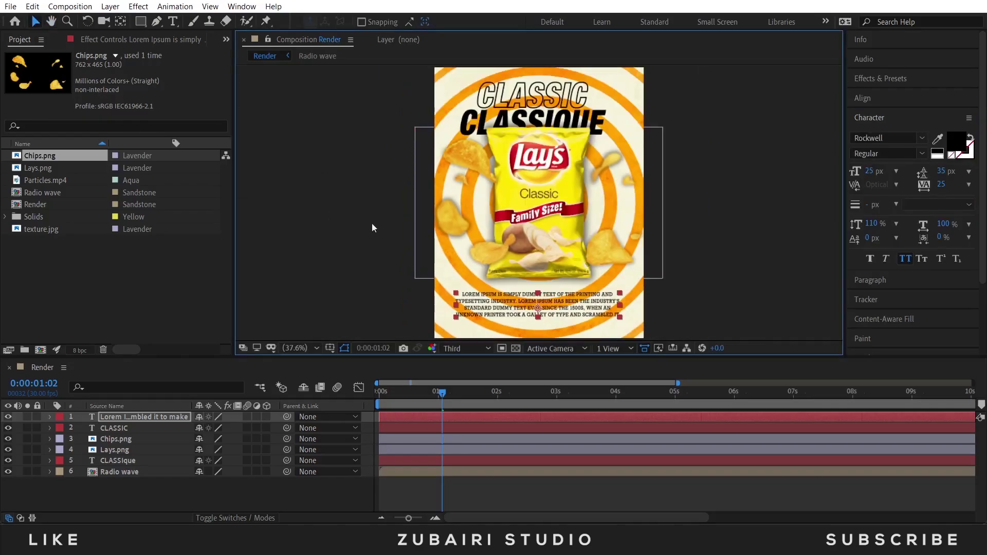
left_click(736, 197)
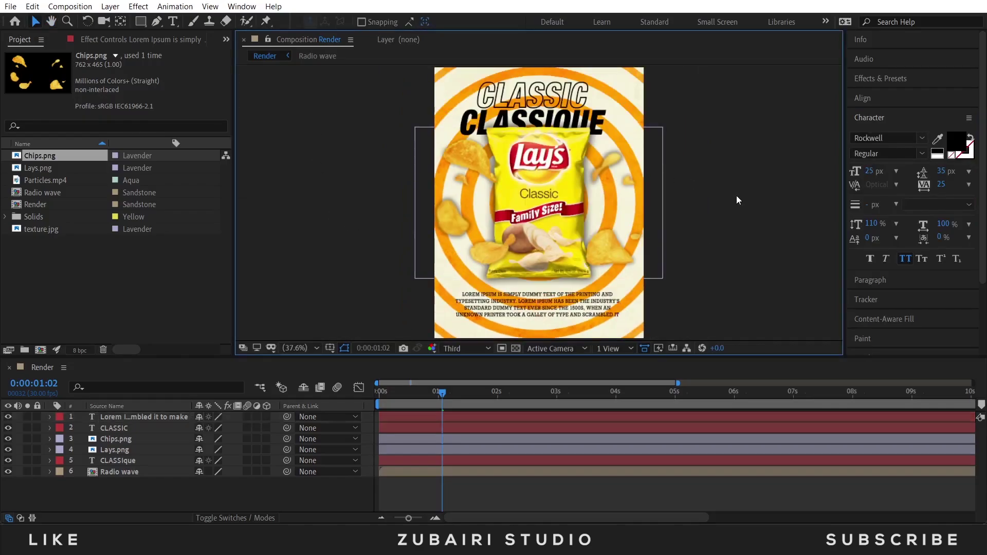
left_click(157, 450)
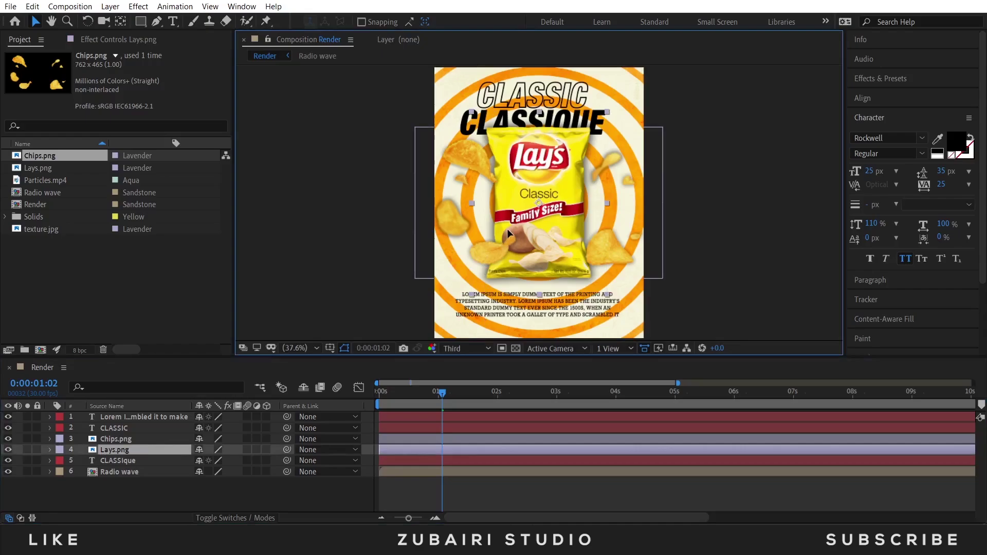
left_click_drag(507, 228, 508, 234)
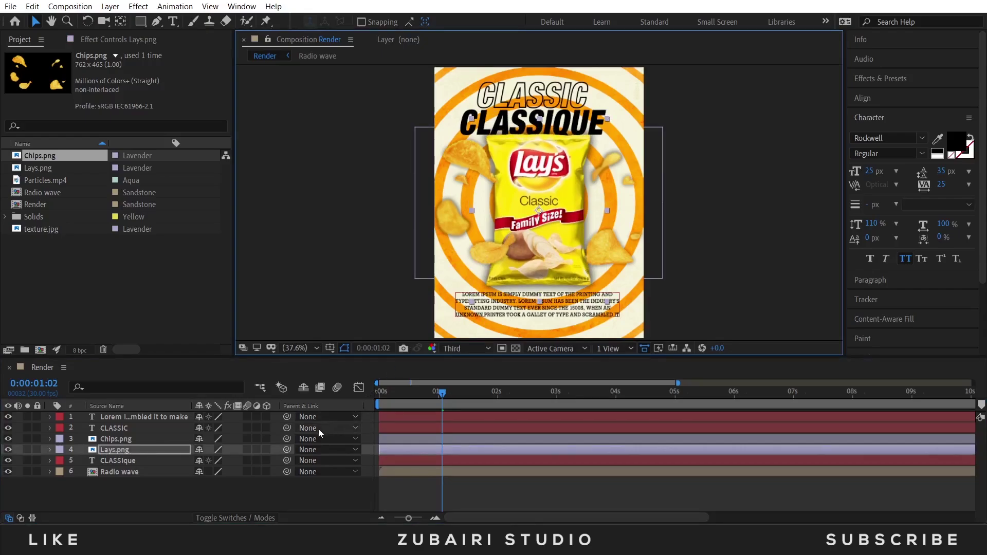
left_click(203, 495)
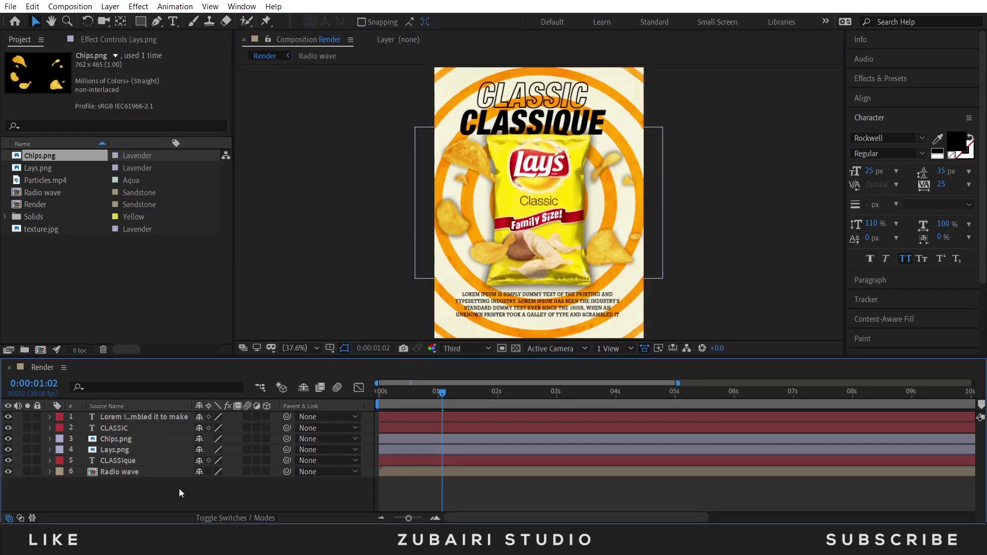
Add a new Camera 1 layer with the 35mm preset, dismissing the 2D layers warning
right_click(180, 489)
mouse_move(242, 349)
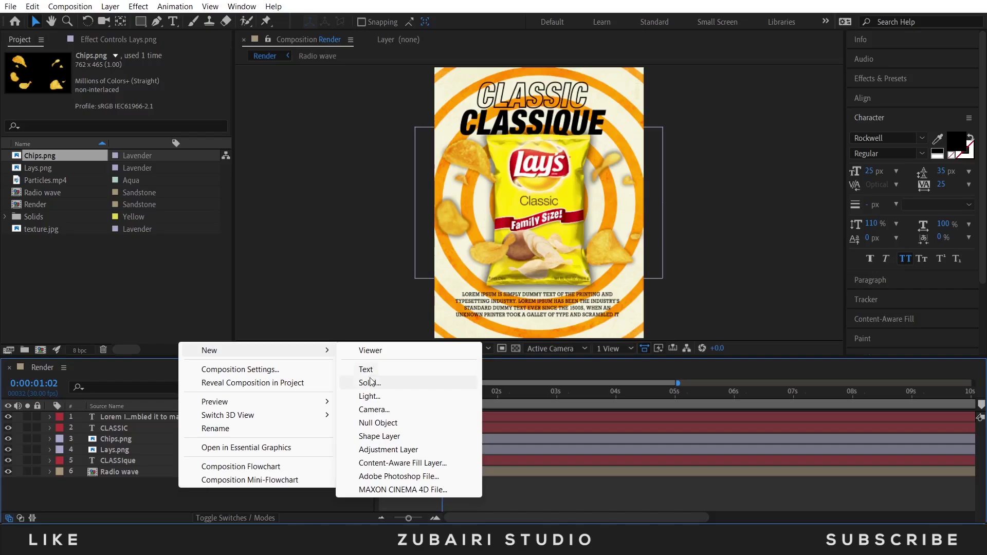
left_click(378, 409)
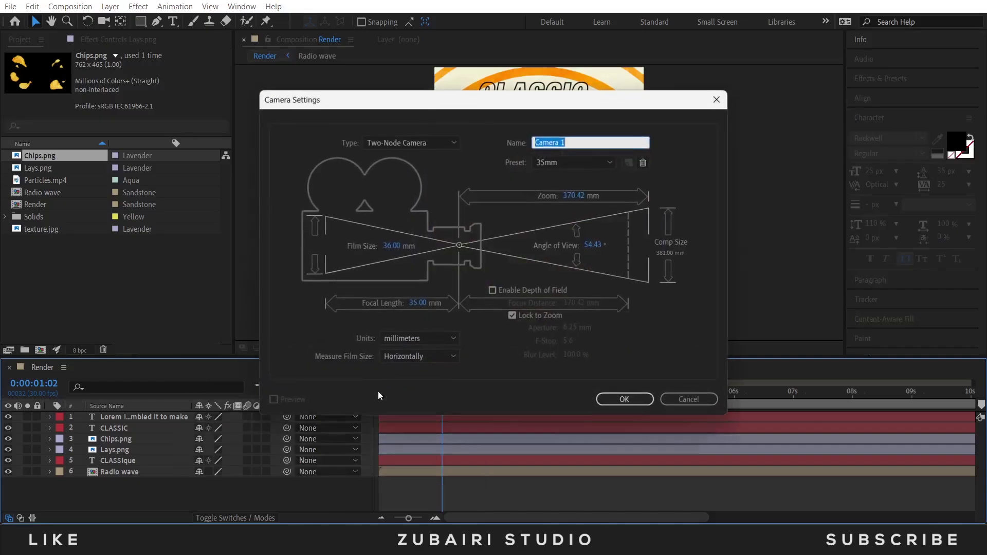
left_click(545, 163)
left_click(577, 251)
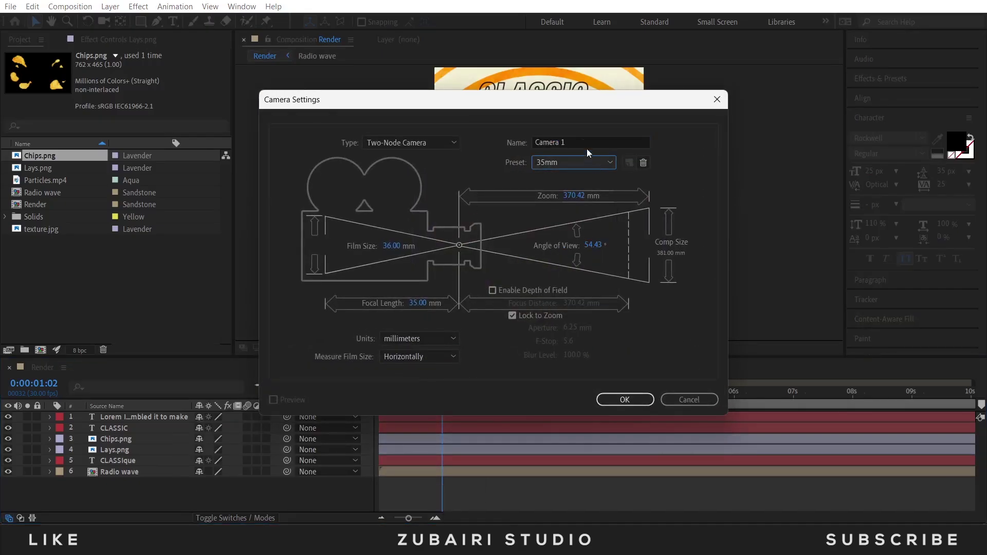
left_click(603, 402)
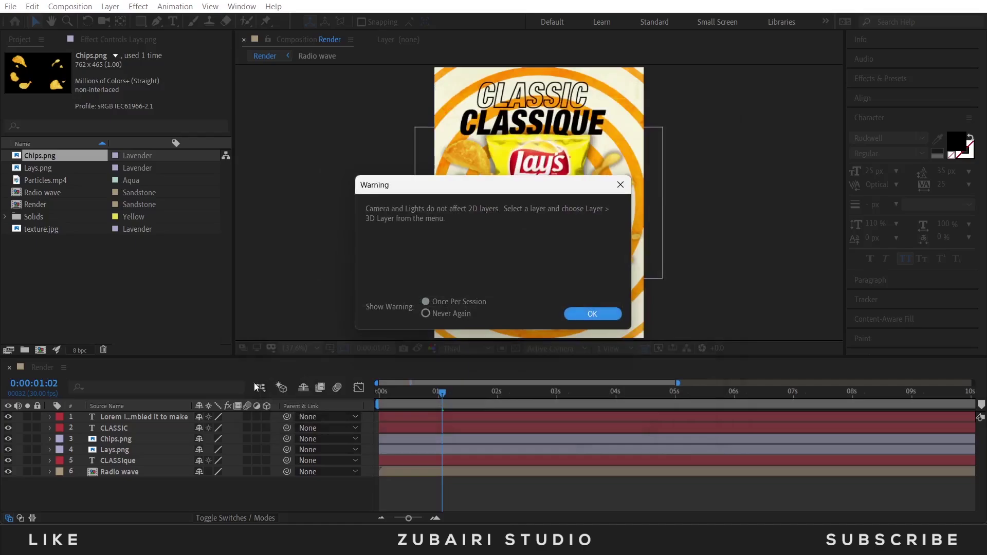
left_click(569, 311)
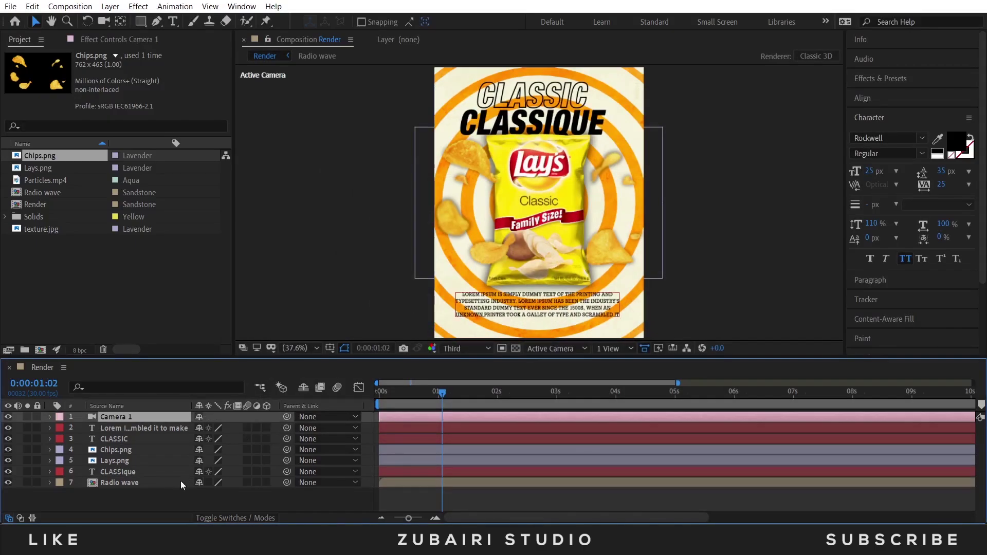
Add a Null Object layer and select all layers in the composition
right_click(171, 498)
mouse_move(233, 361)
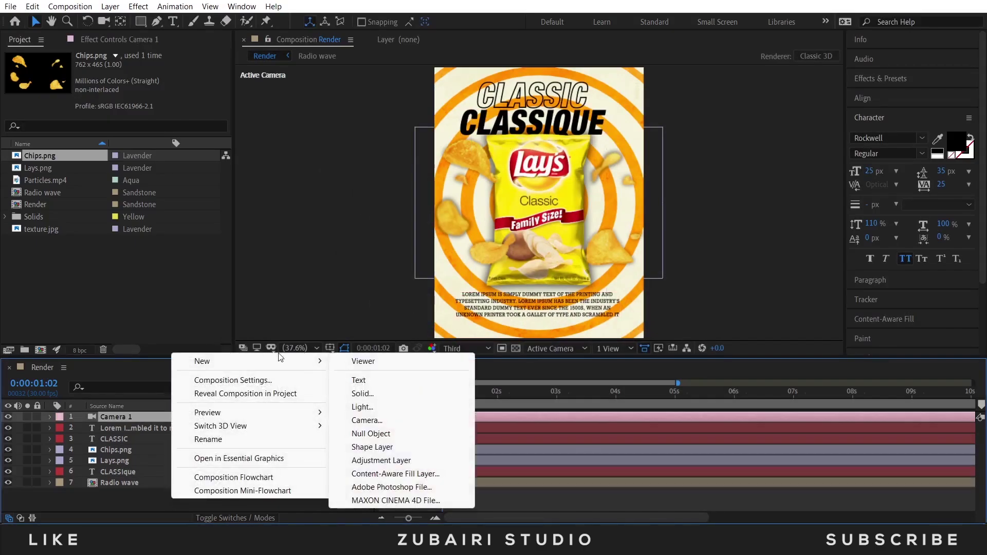
left_click(378, 437)
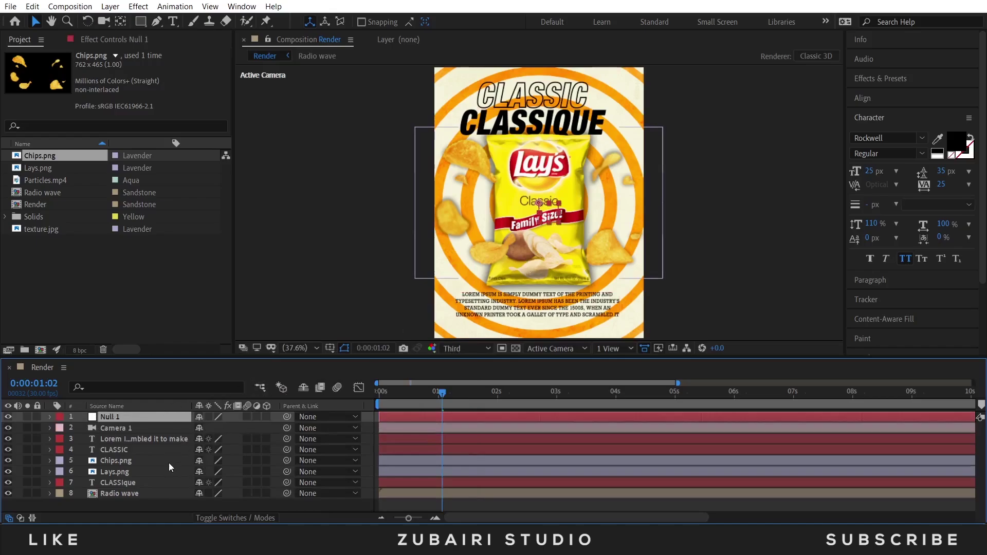
key("ctrl+a")
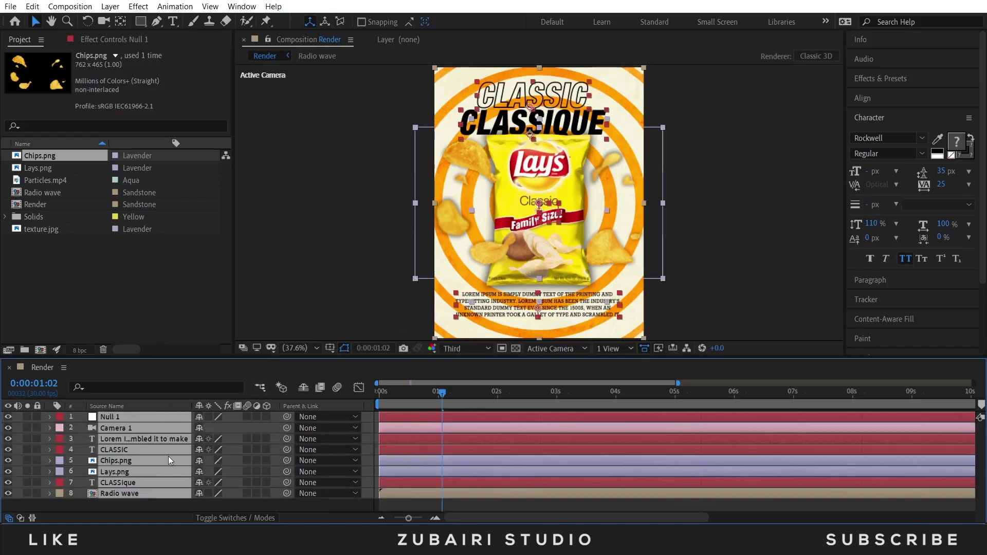
left_click(267, 418)
left_click(186, 502)
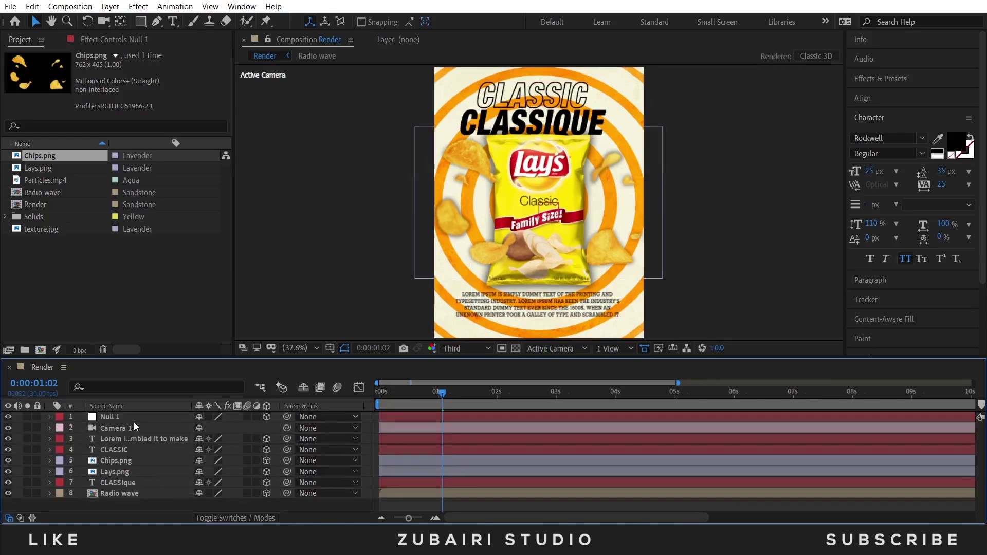
left_click(118, 448)
left_click(115, 481)
left_click(115, 458)
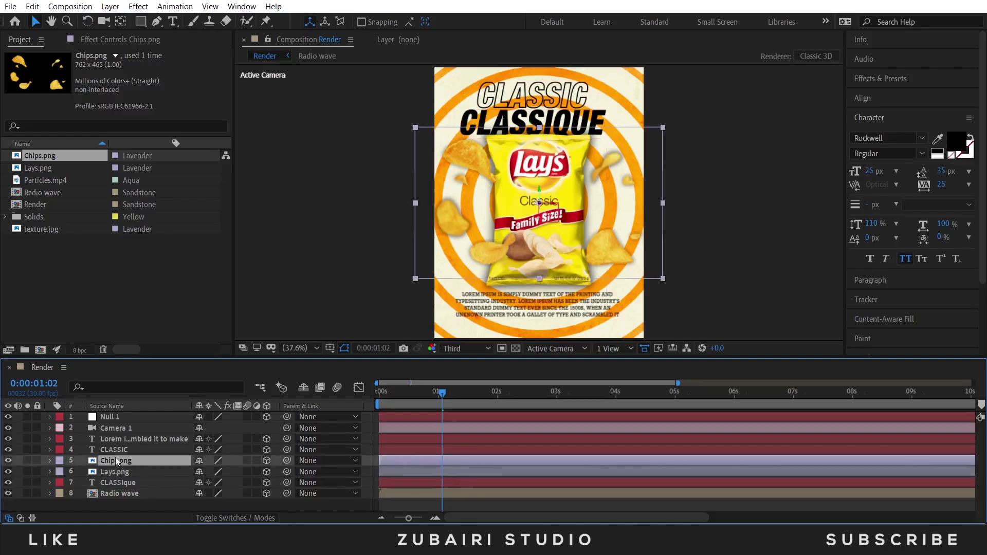
Apply the VideoHive Scale And Rotation Animation 01 preset to CLASSIC and preview it
left_click(139, 449)
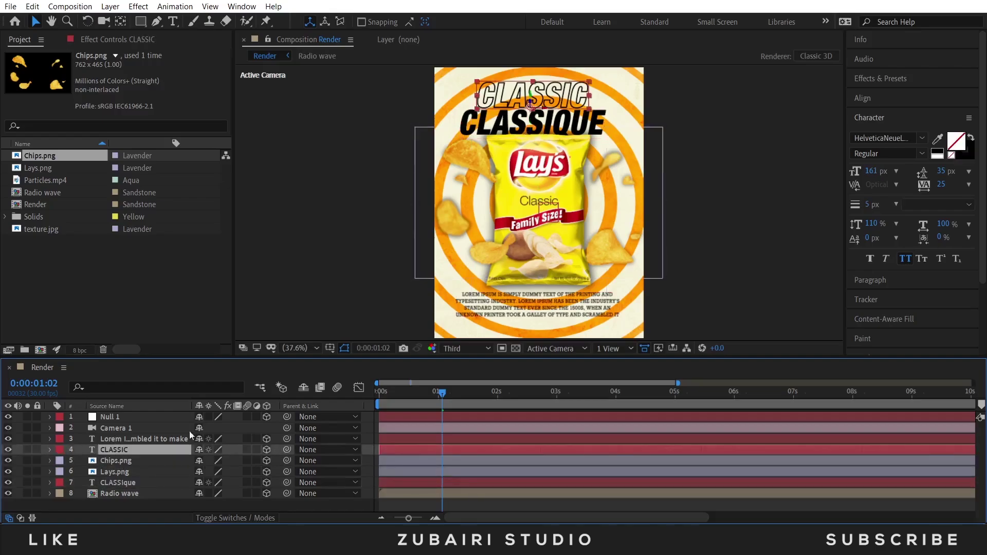
left_click(872, 75)
left_click(972, 96)
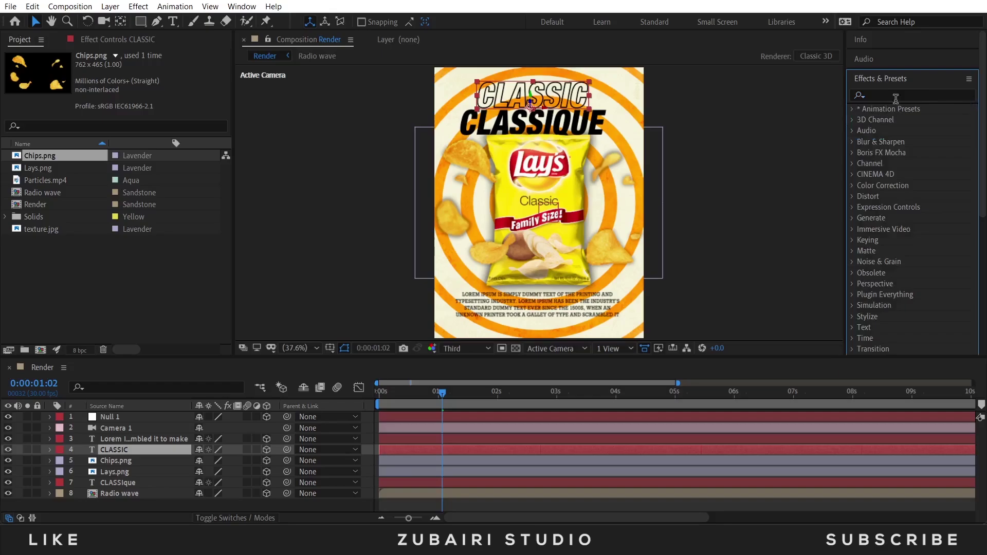
left_click(853, 111)
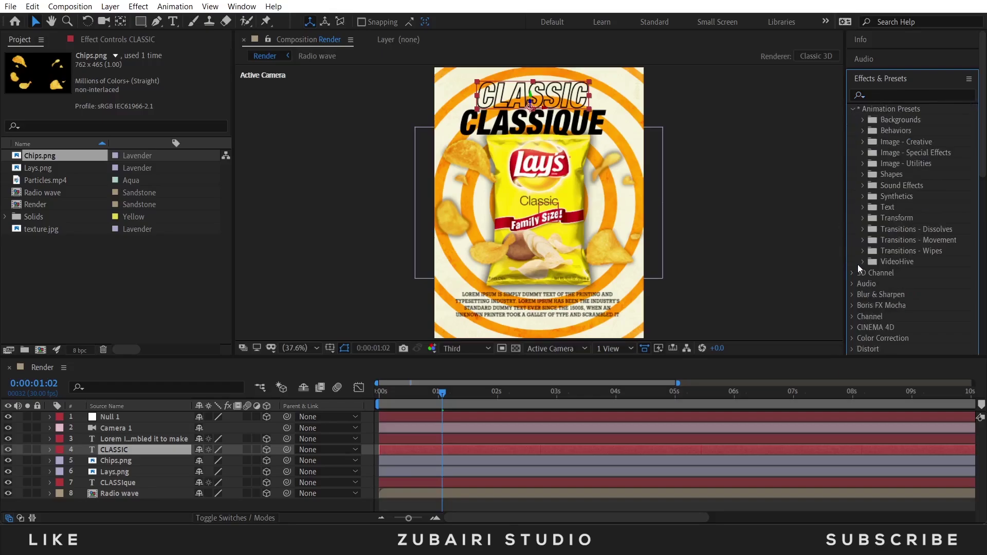
left_click(862, 262)
scroll(900, 231, "down", 3)
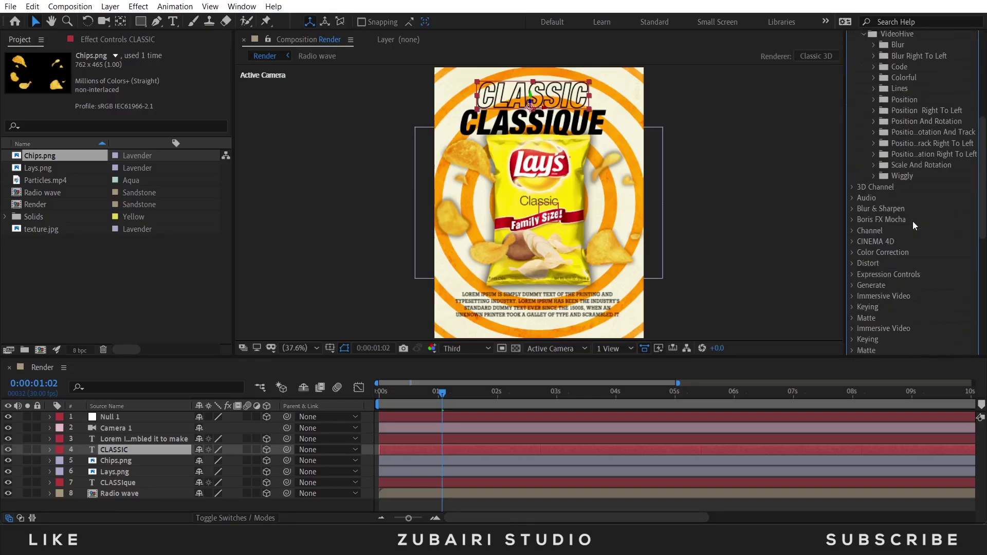
left_click(874, 166)
left_click_drag(908, 178, 534, 95)
key("Home")
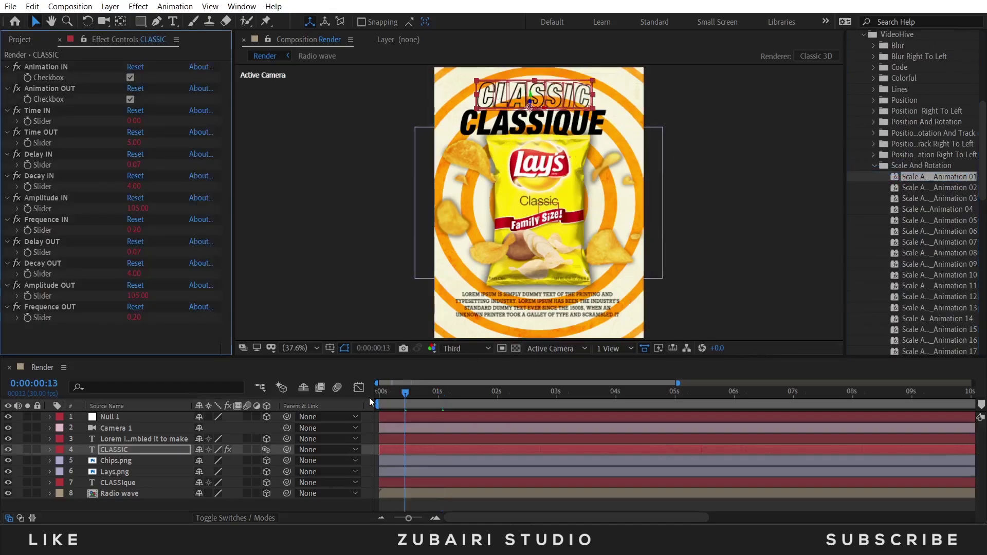
key("space")
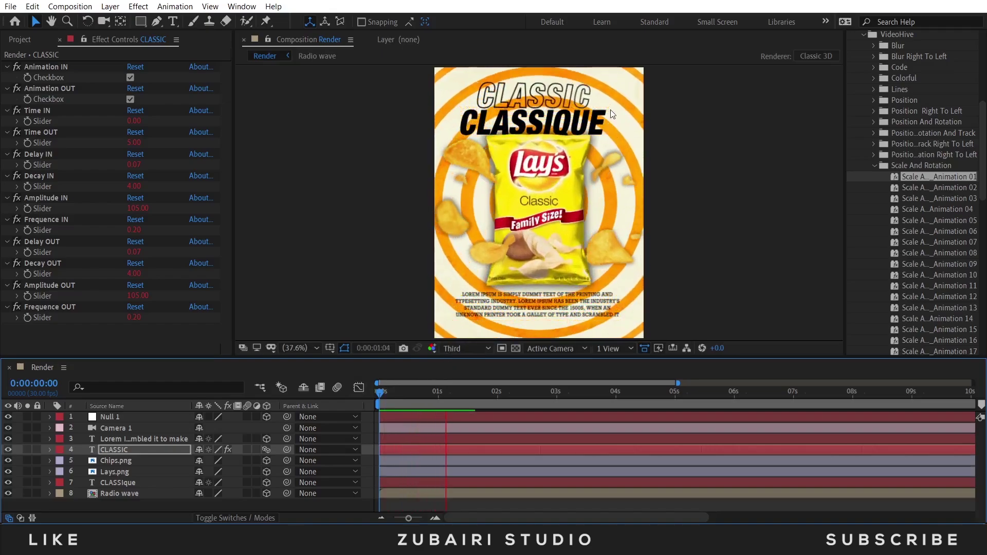
key("space")
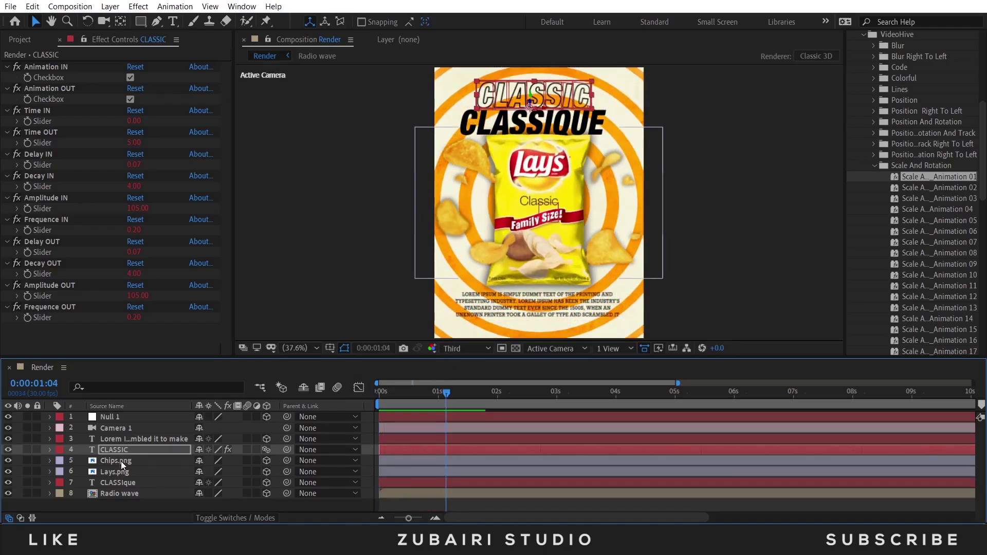
Apply the second Wiggly preset to the CLASSIque layer and preview both titles
left_click(125, 479)
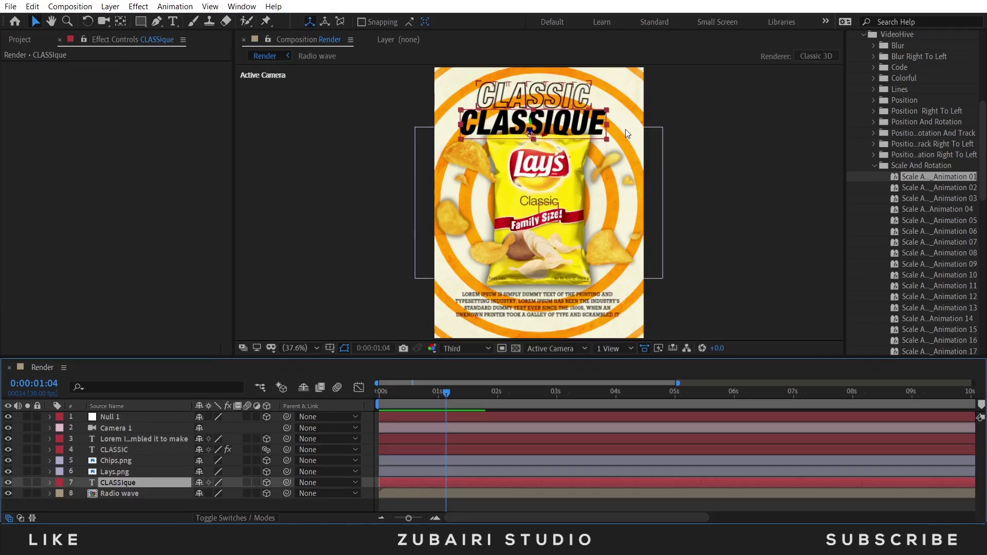
left_click(876, 166)
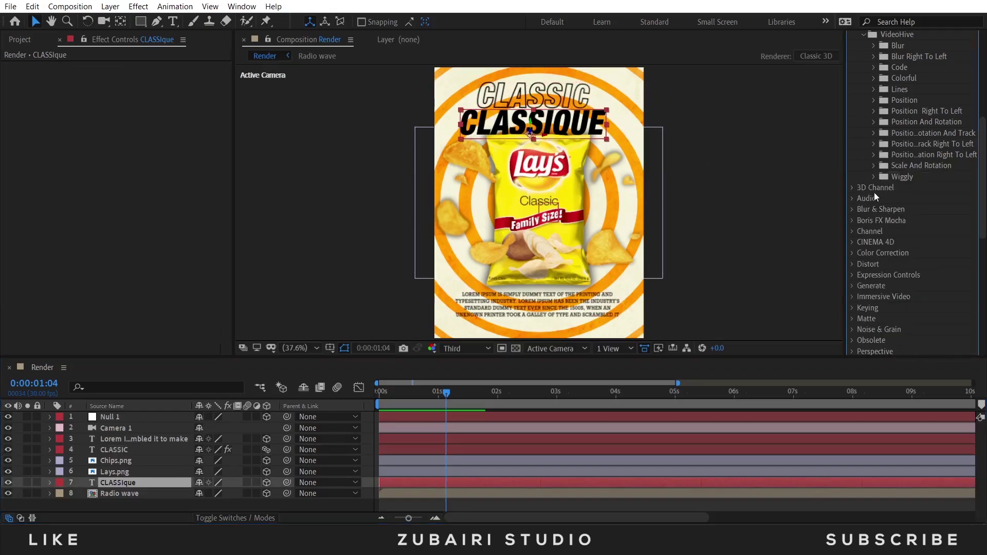
left_click(874, 177)
left_click_drag(929, 188, 537, 126)
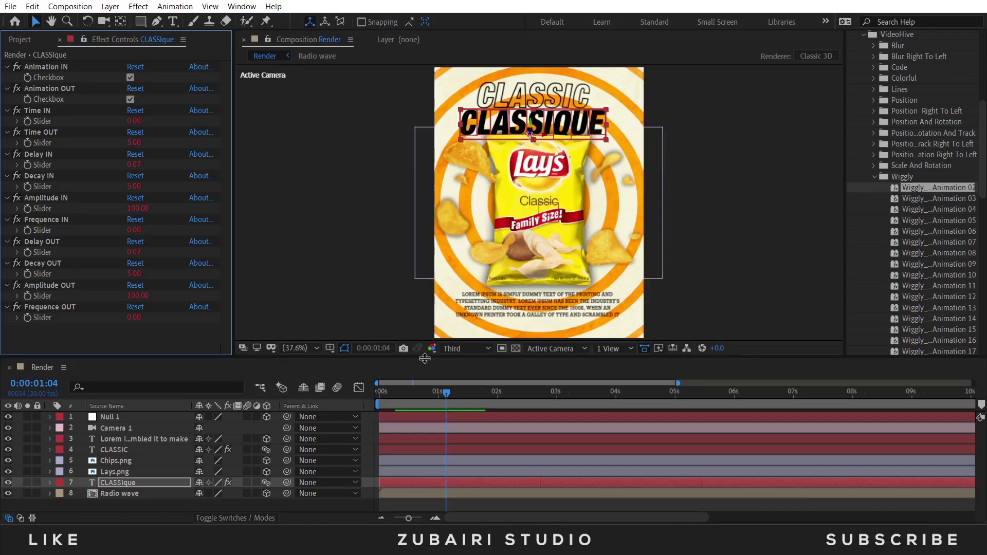
key("space")
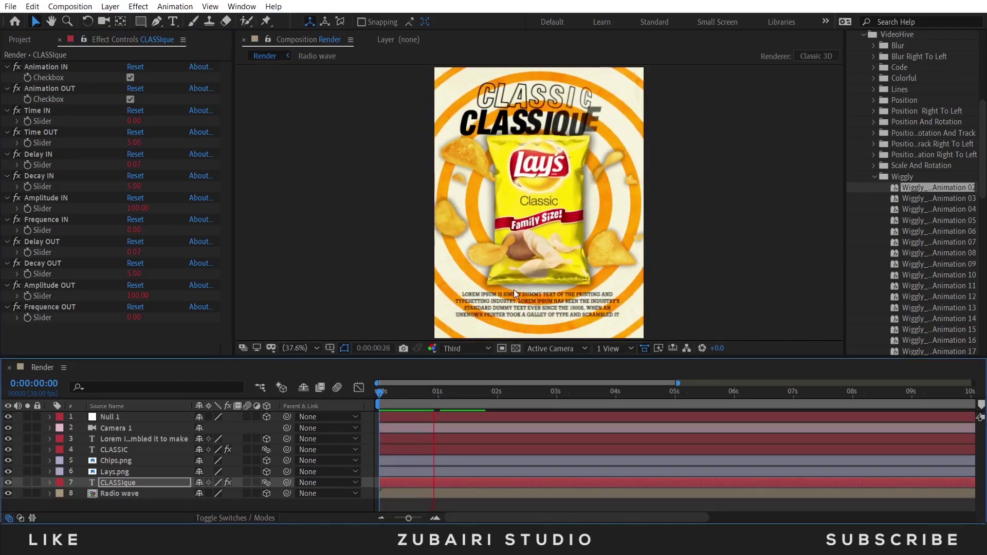
key("space")
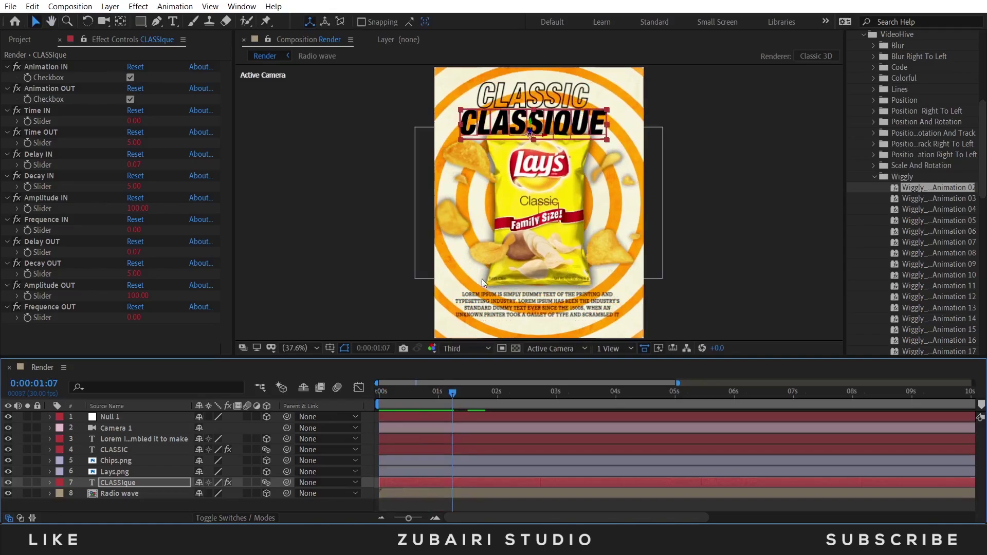
Select the Lorem Ipsum body text layer and advance the current time
left_click(553, 298)
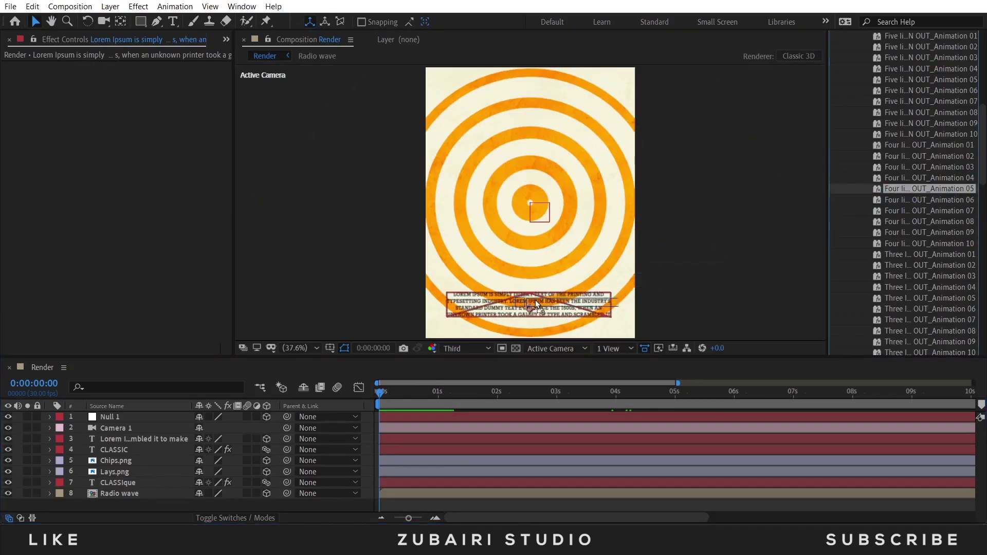
left_click(536, 302)
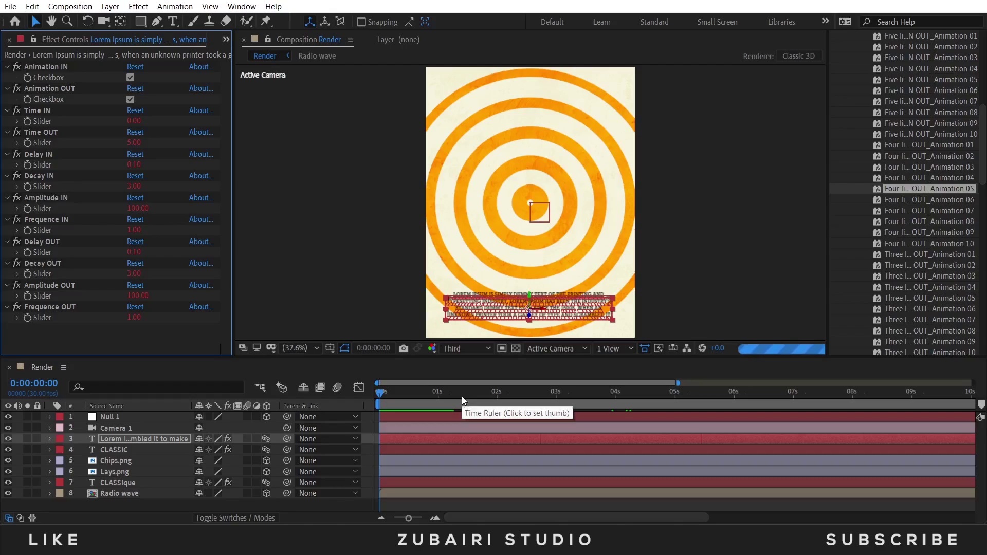
left_click(446, 392)
Parent Camera 1 to Null 1 with the pick whip
left_click(692, 283)
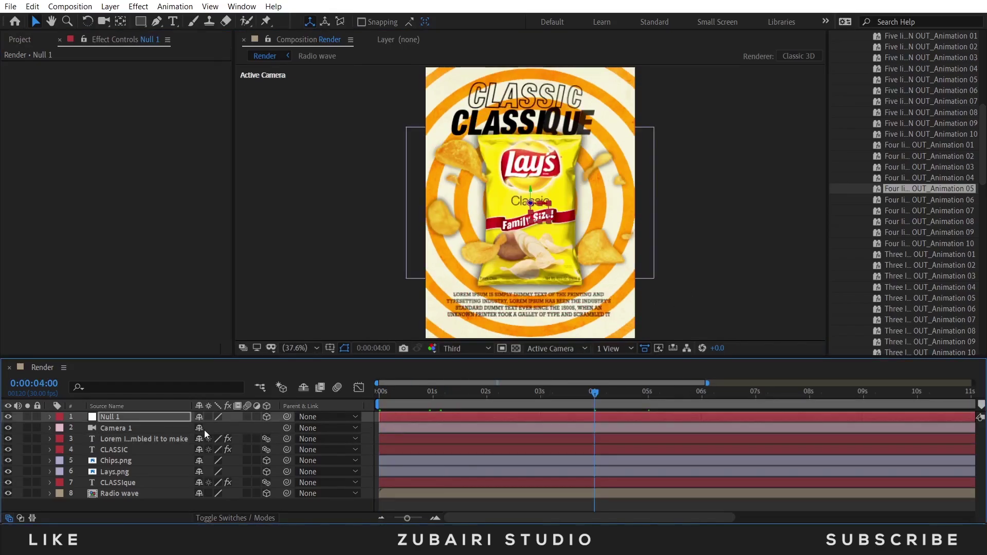
left_click(150, 429)
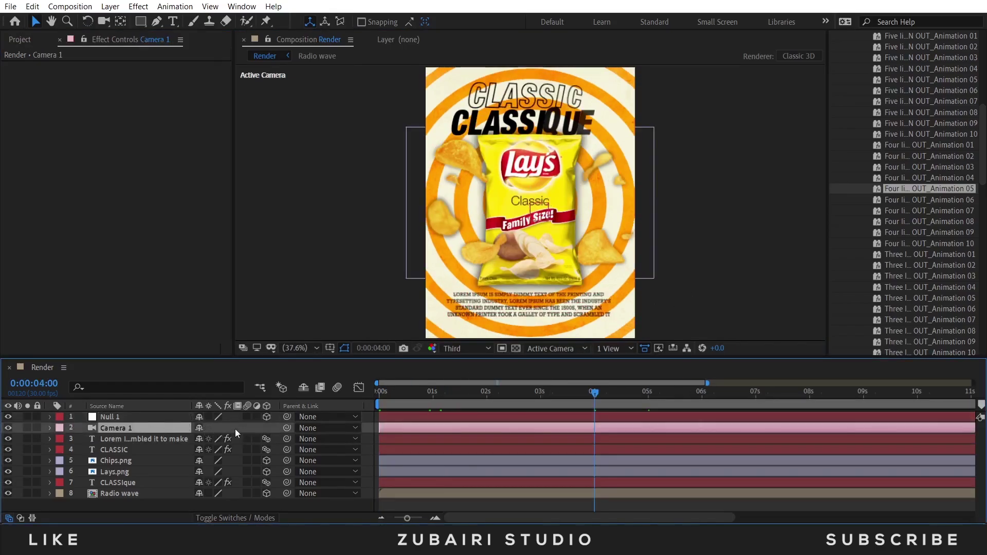
left_click_drag(283, 427, 128, 415)
Keyframe Null 1 Position at 4s and push it toward the bag at 5s
left_click(131, 416)
key("p")
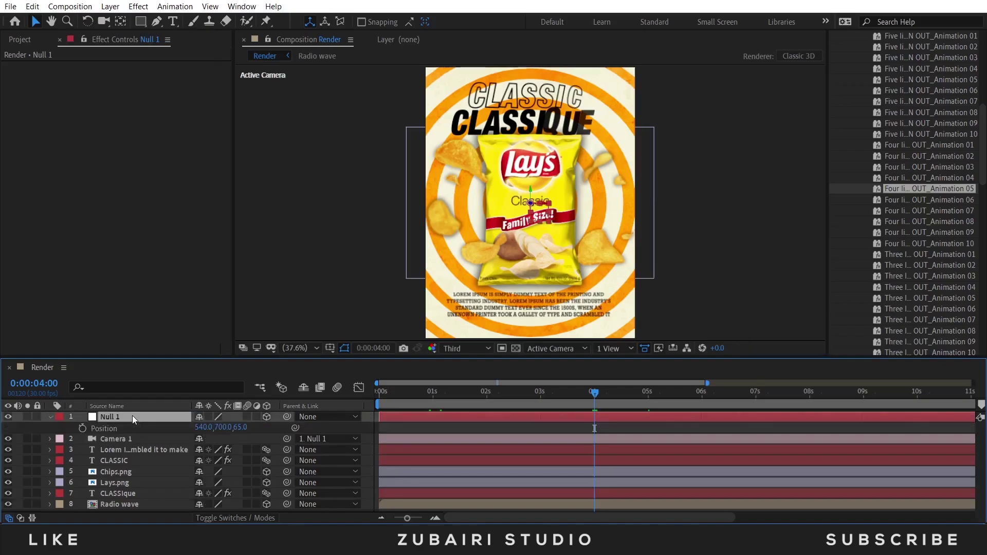
left_click(83, 428)
left_click_drag(594, 397, 650, 397)
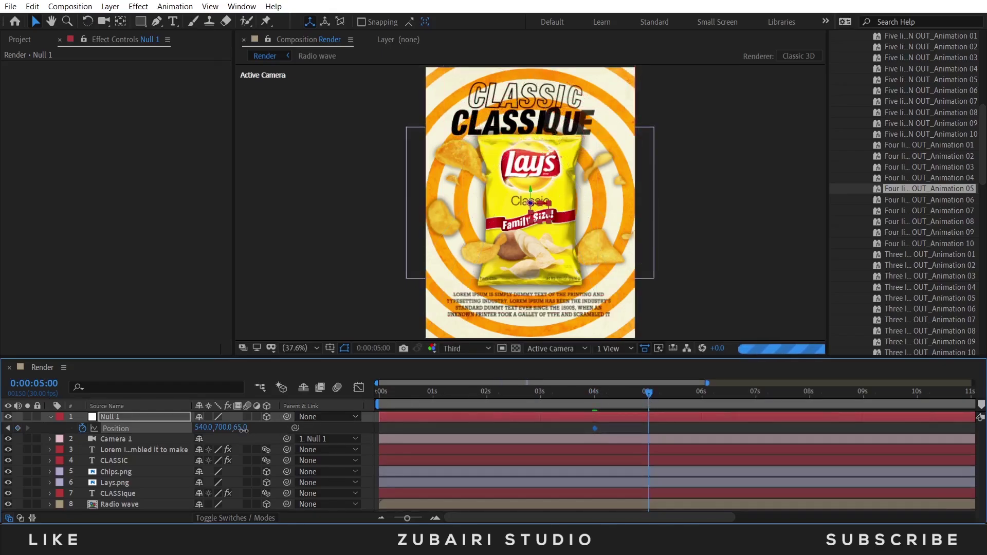
left_click_drag(240, 427, 356, 414)
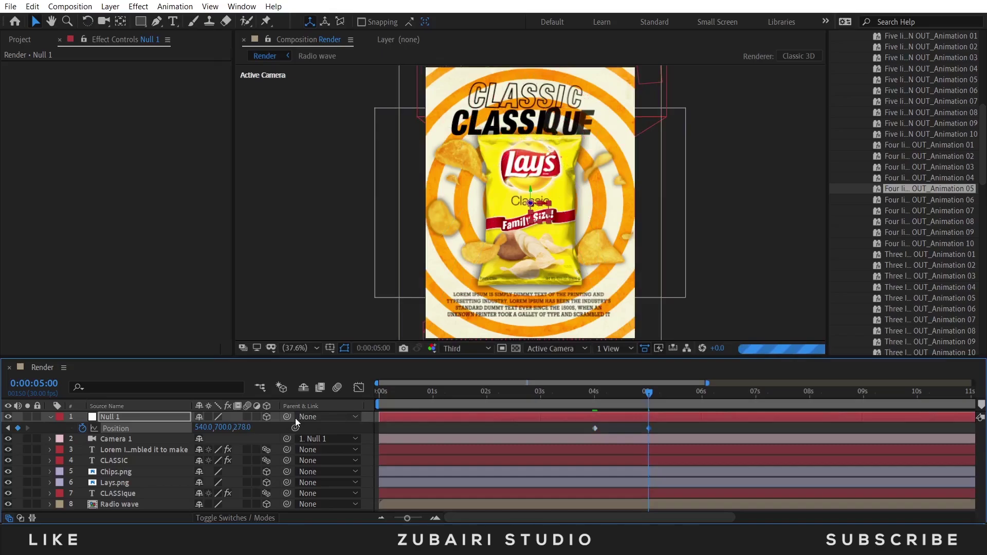
left_click_drag(239, 427, 344, 422)
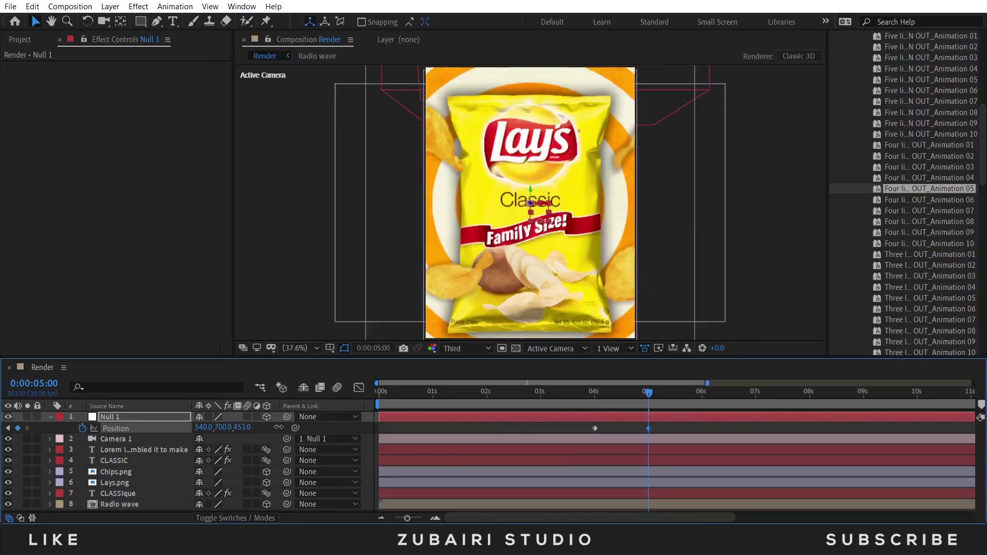
left_click_drag(279, 427, 728, 392)
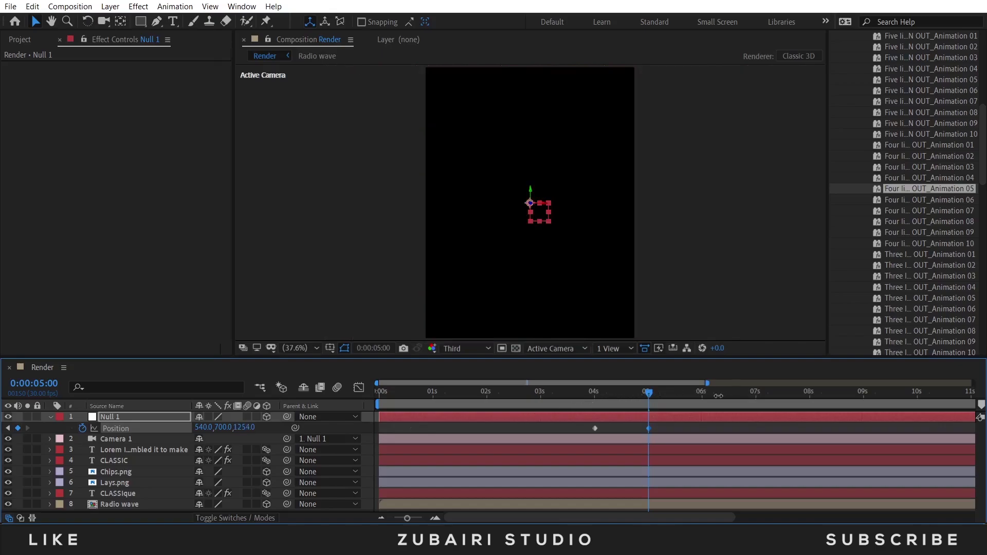
mouse_move(247, 430)
left_mouse_down()
mouse_move(235, 431)
mouse_move(254, 434)
left_mouse_up()
Set Null 1's Z position at 5s to 1200
left_click(251, 428)
type("1100")
key("Return")
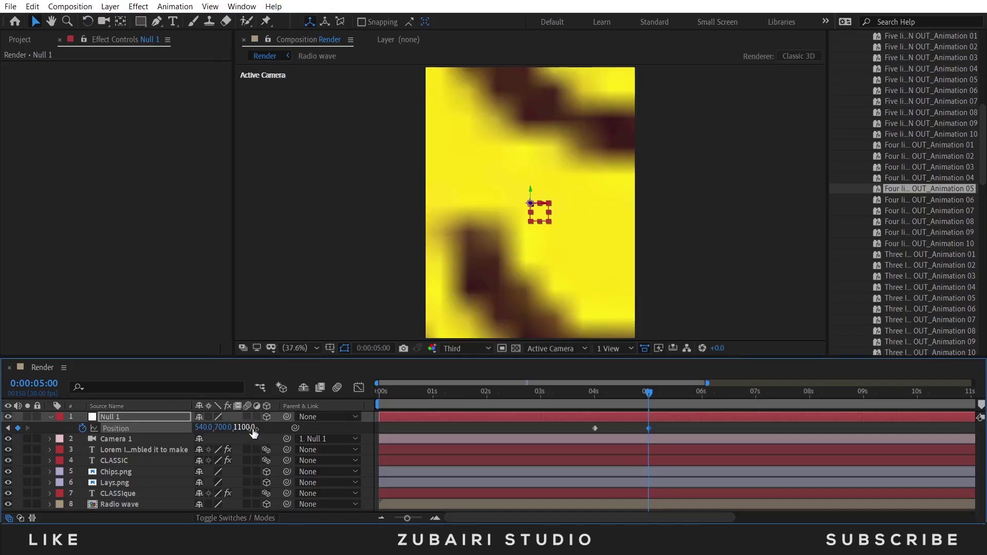
left_click(242, 427)
type("12")
key("Return")
Apply Easy Ease to both Null 1 Position keyframes
left_click_drag(634, 403, 582, 408)
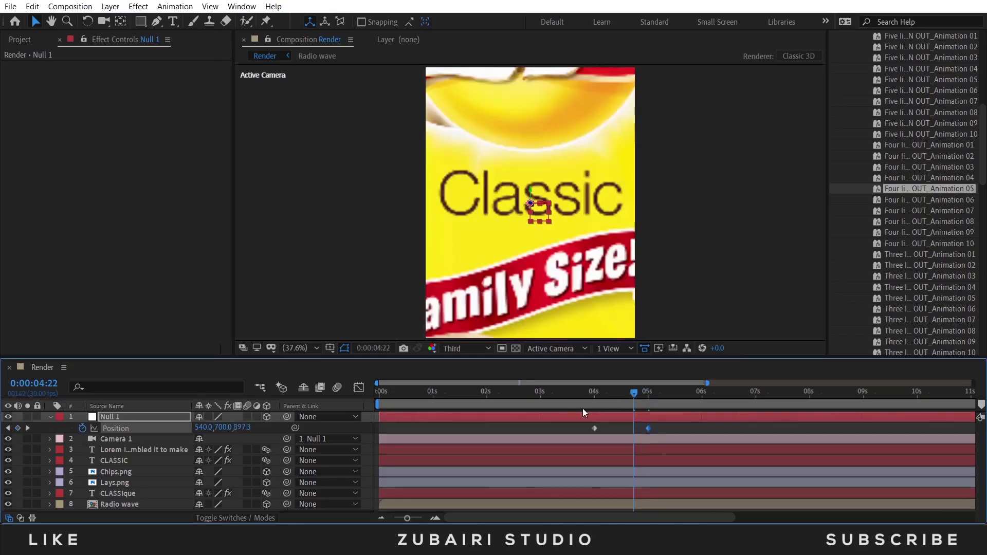
left_click_drag(660, 428, 584, 429)
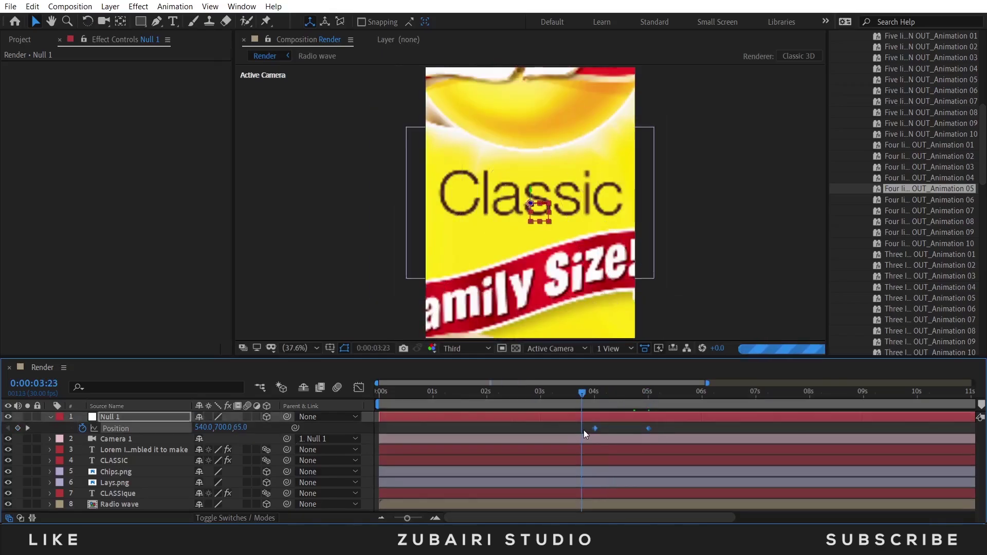
right_click(594, 427)
mouse_move(604, 423)
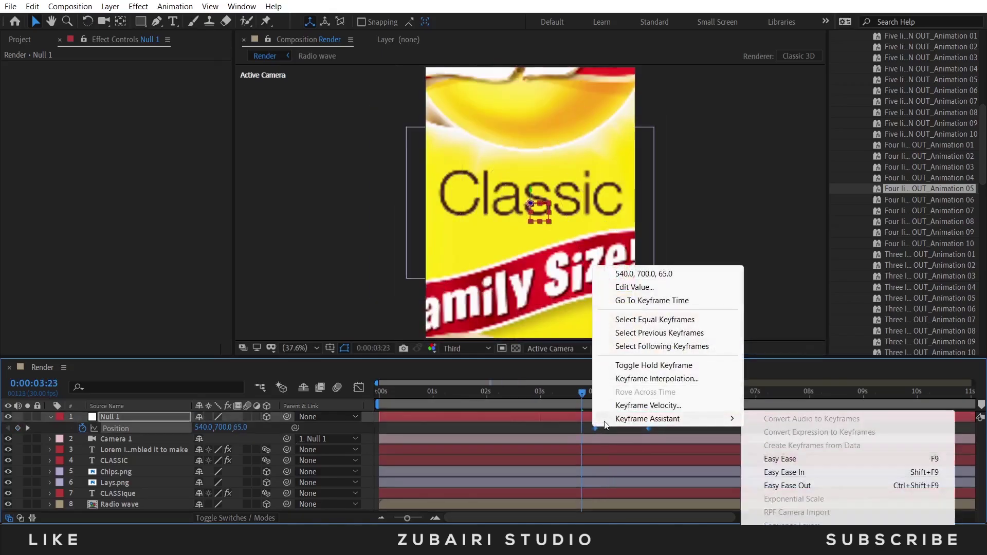
left_click(780, 459)
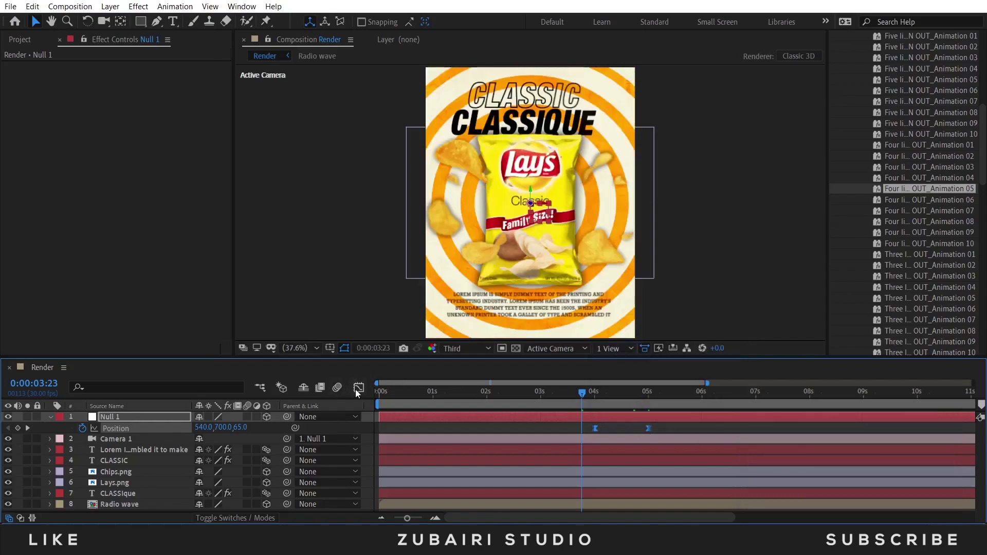
Raise the push-in's speed curve influence to about 53% in the Graph Editor
left_click(358, 388)
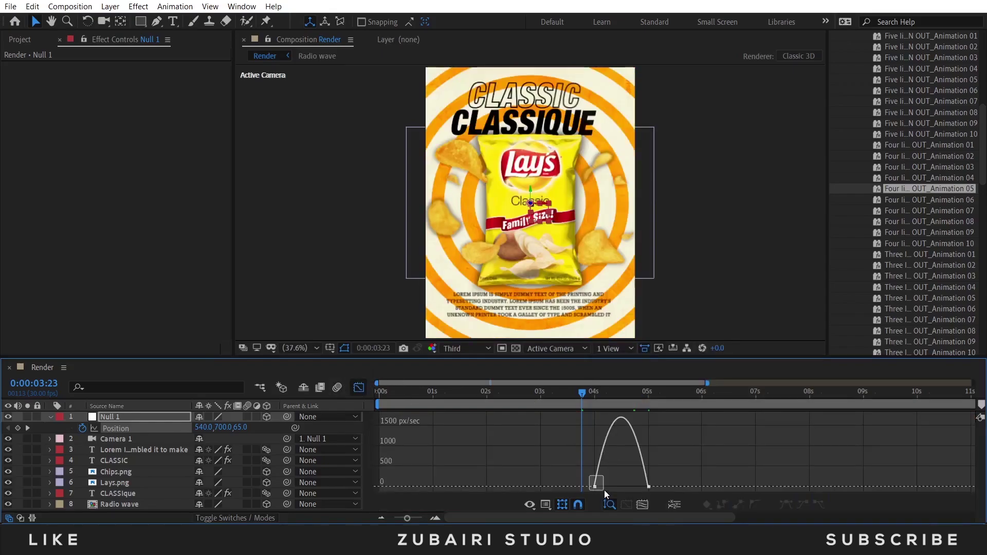
left_click(603, 489)
left_click_drag(605, 489, 627, 491)
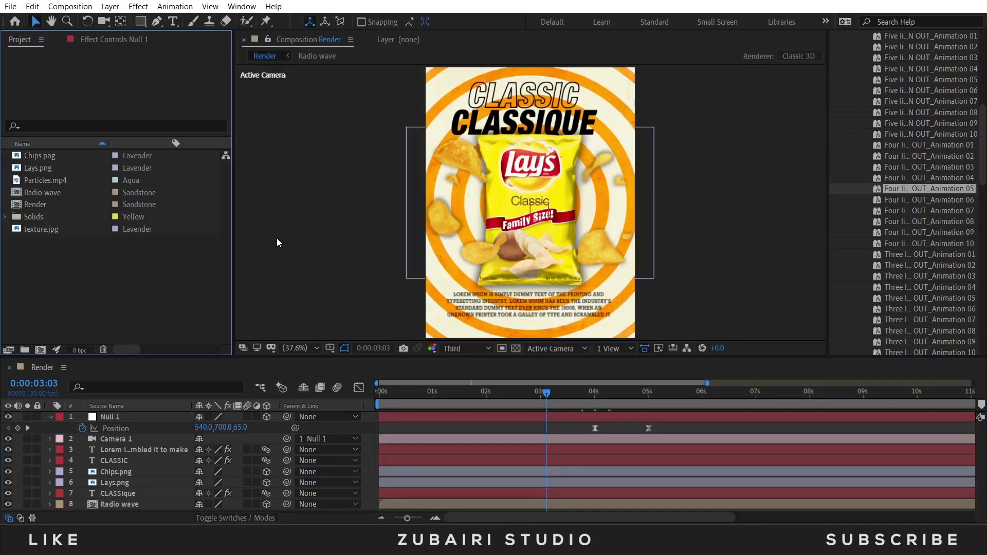